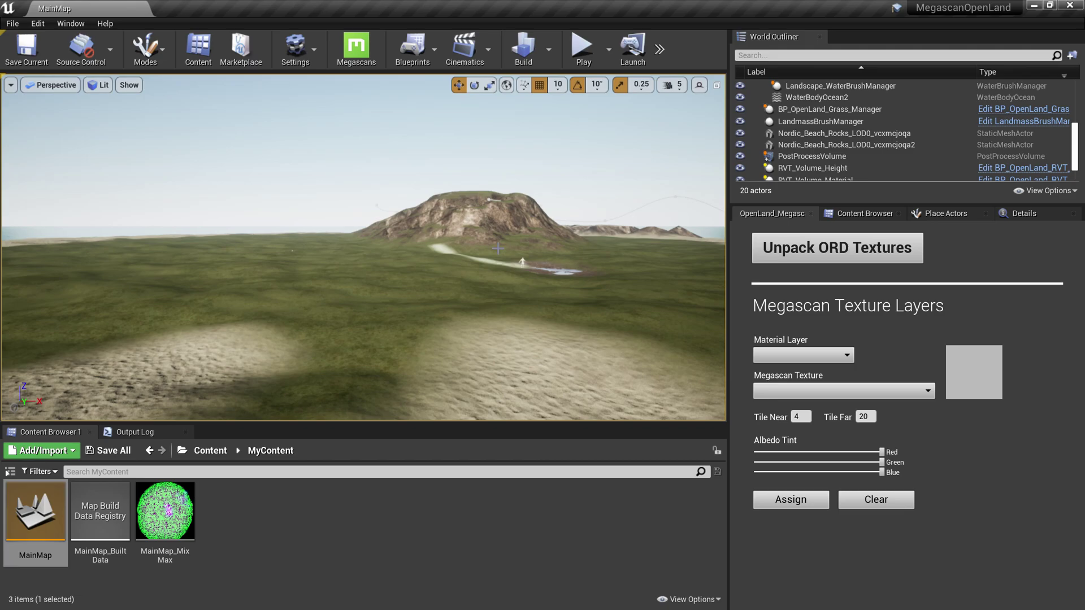
Assign the Megascan texture Mossy_Grass_vcjmej0s_surface to the Ground material layer of the landscape.
right_drag(462, 161, 430, 218)
right_drag(370, 274, 366, 234)
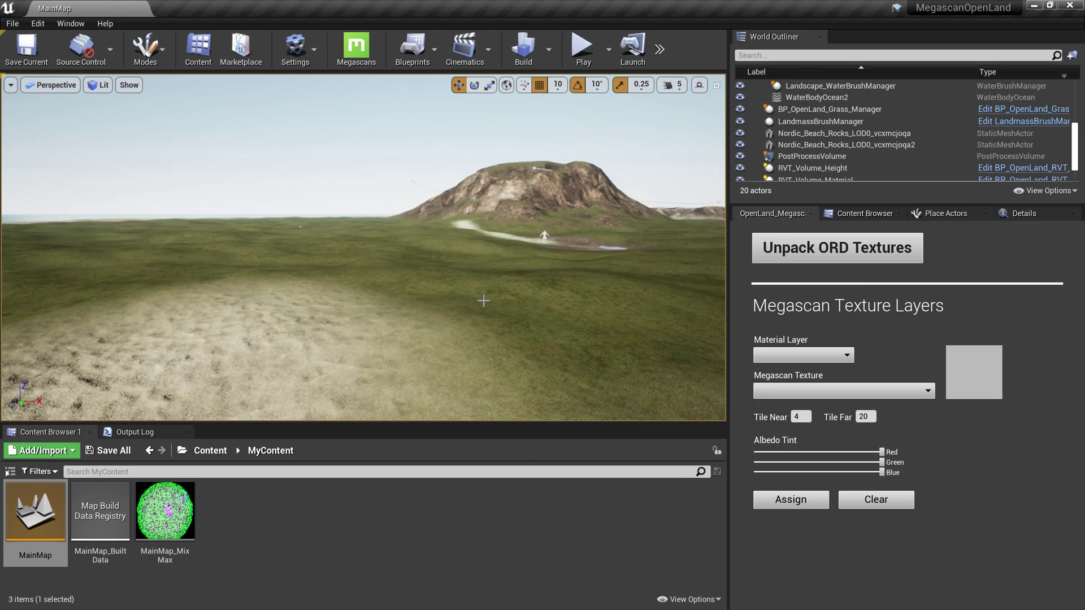
mouse_move(358, 308)
right_down()
mouse_move(421, 311)
mouse_move(237, 316)
mouse_move(390, 300)
mouse_move(356, 308)
right_up()
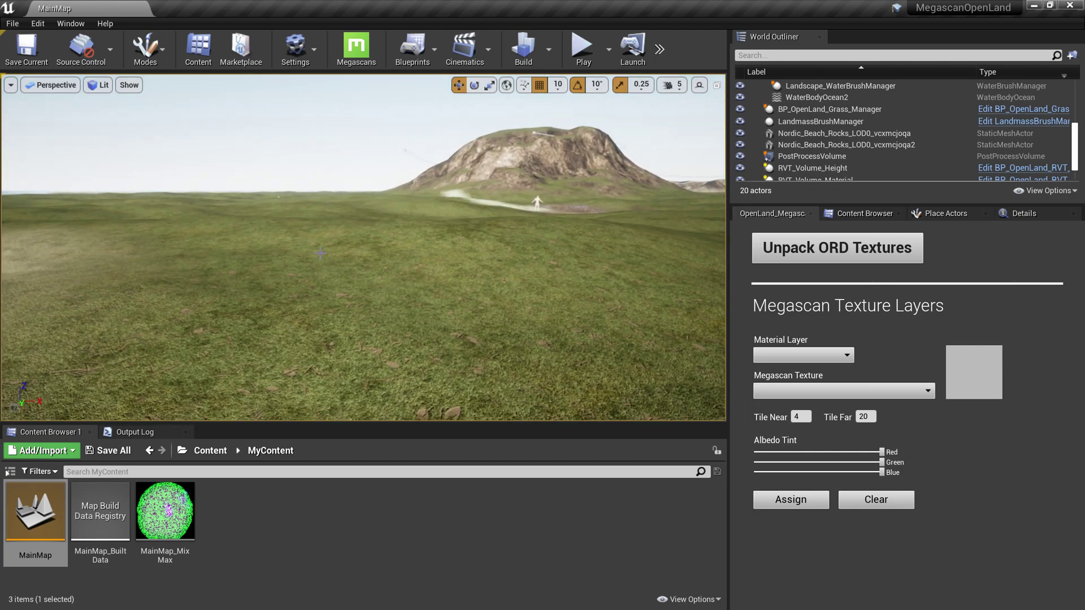
click(834, 360)
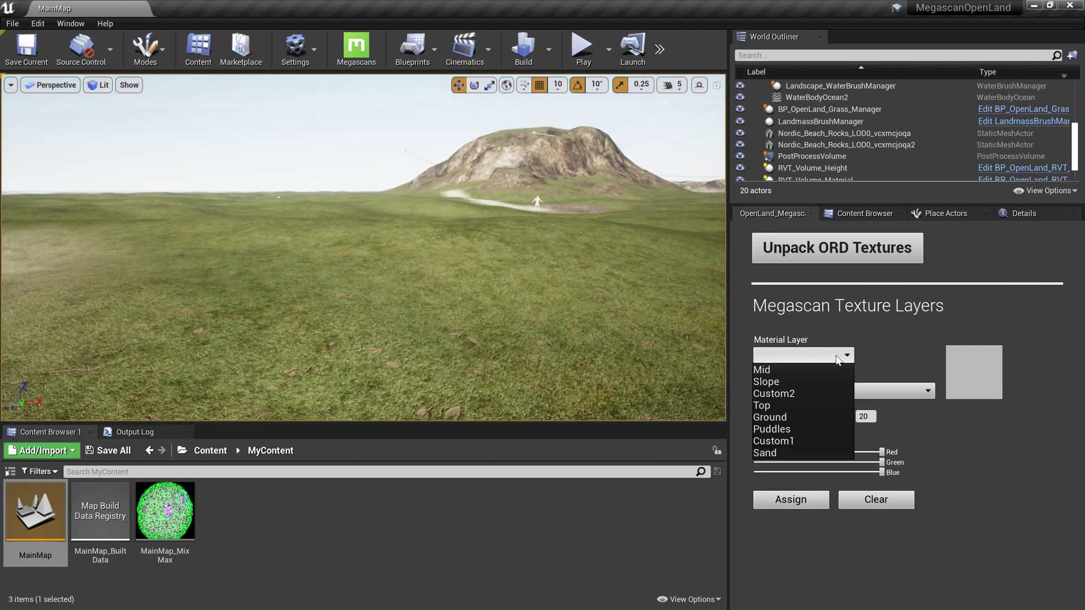
click(790, 419)
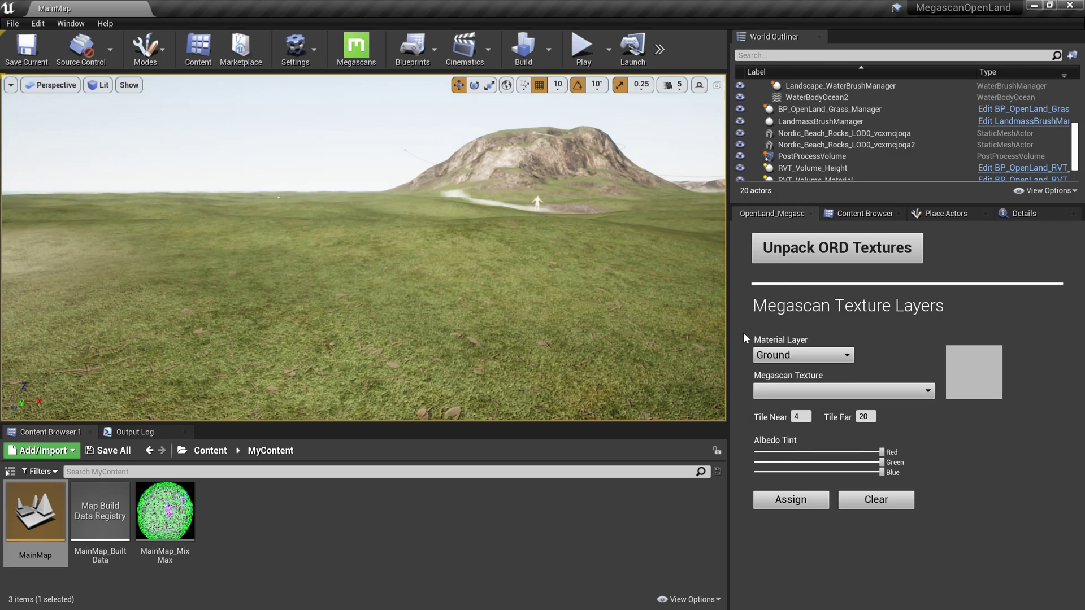
click(810, 390)
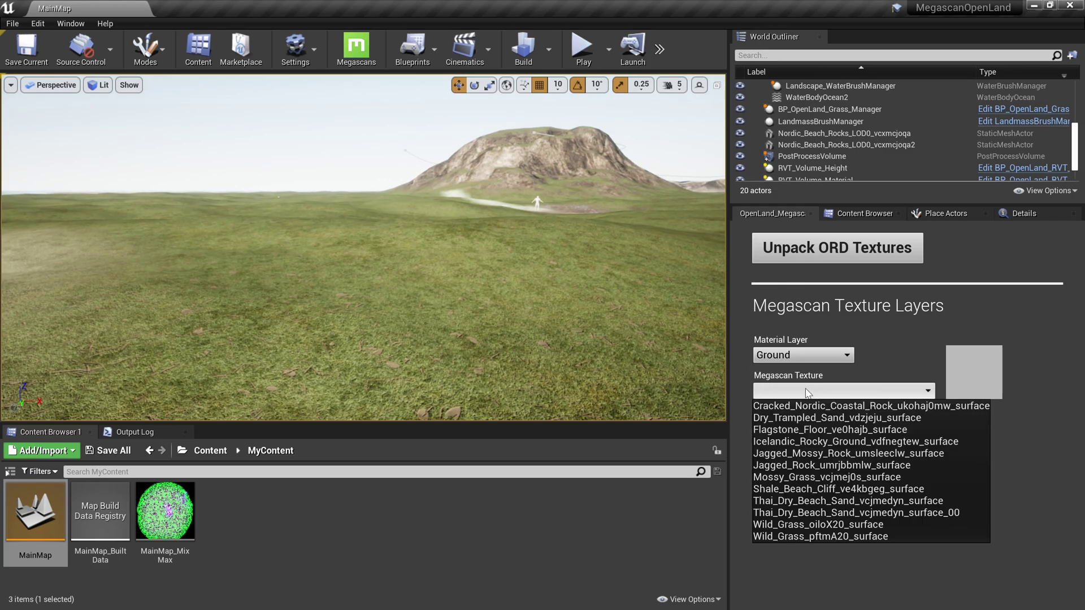
click(812, 477)
click(791, 500)
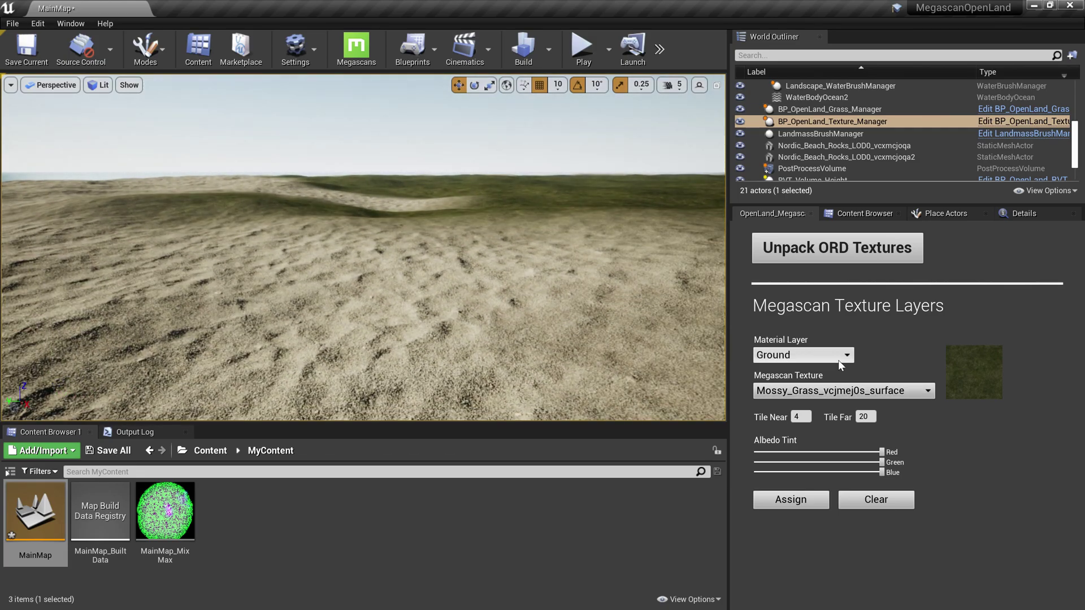
Assign the Megascan texture Thai_Dry_Beach_Sand_vcjmedyn_surface to the Sand material layer.
click(839, 360)
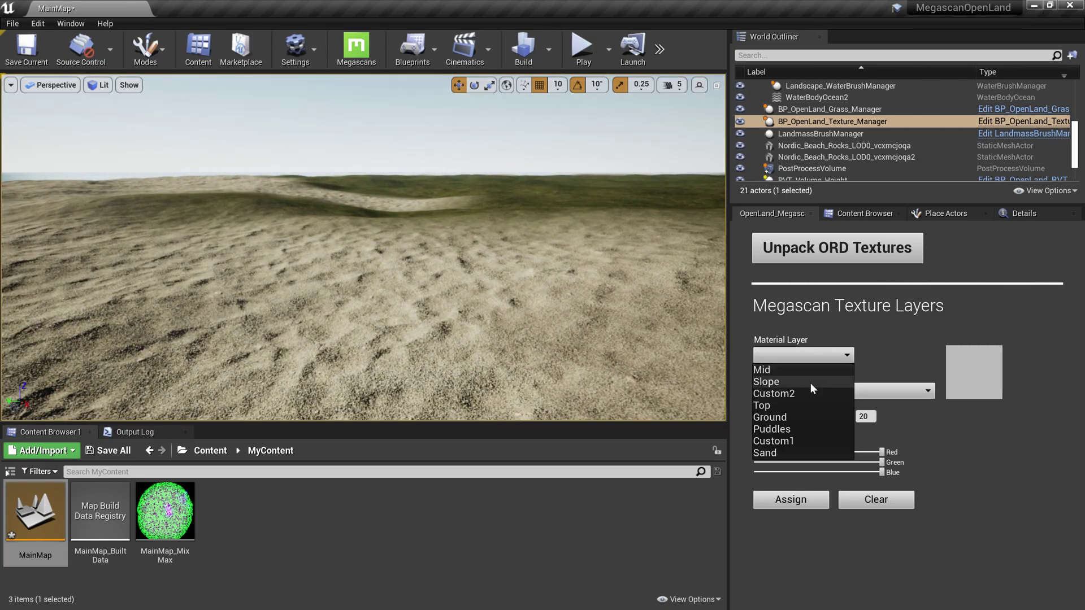
click(794, 451)
click(797, 391)
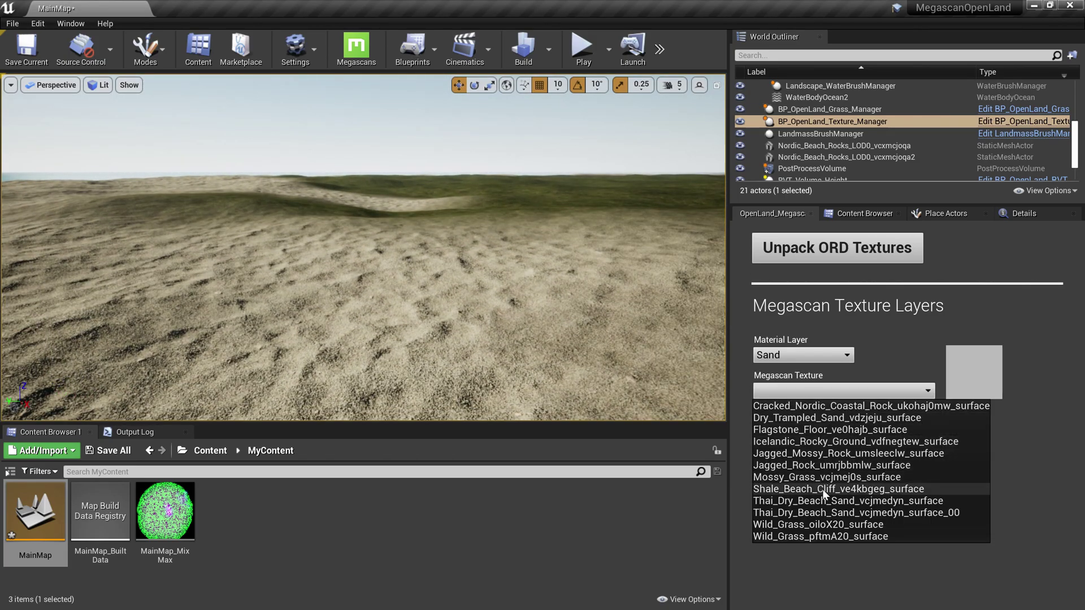
click(804, 500)
click(797, 500)
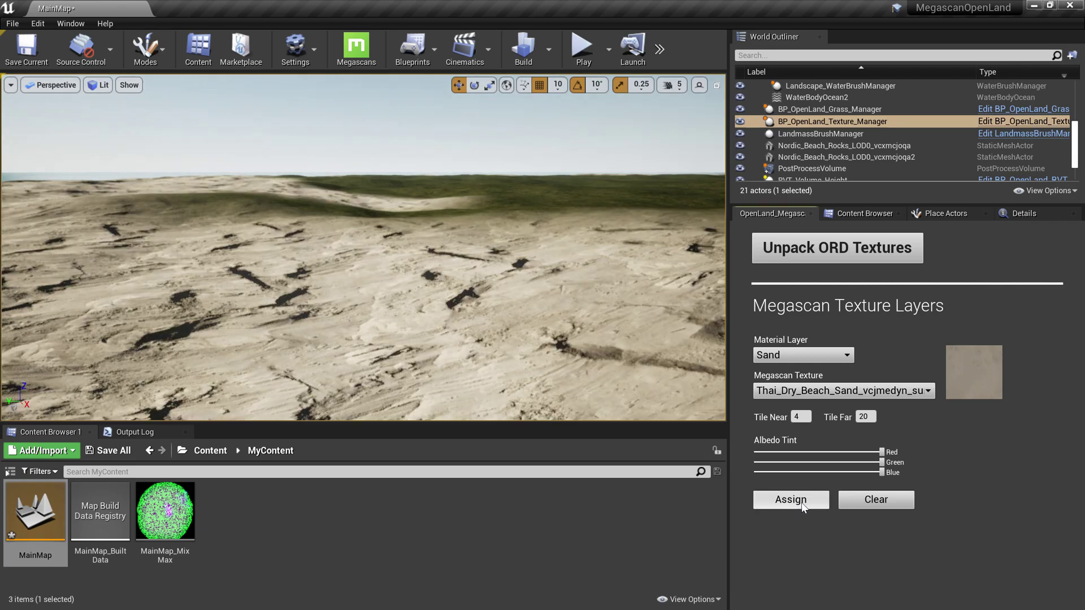
Replace the Sand layer's texture with Dry_Trampled_Sand_vdzjeju_surface and inspect the sandy ground up close.
click(801, 389)
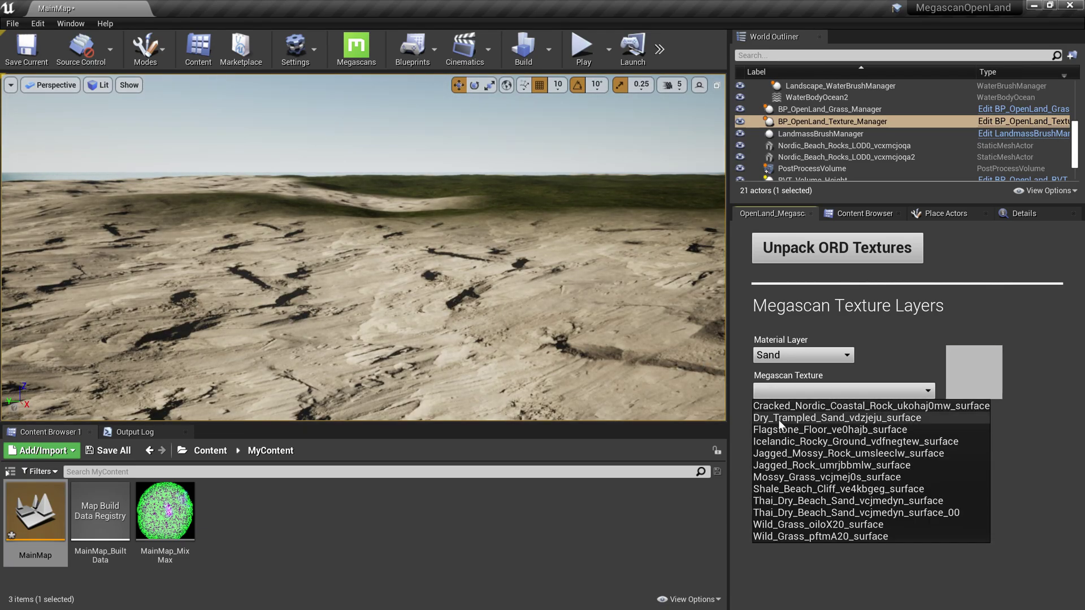
click(798, 419)
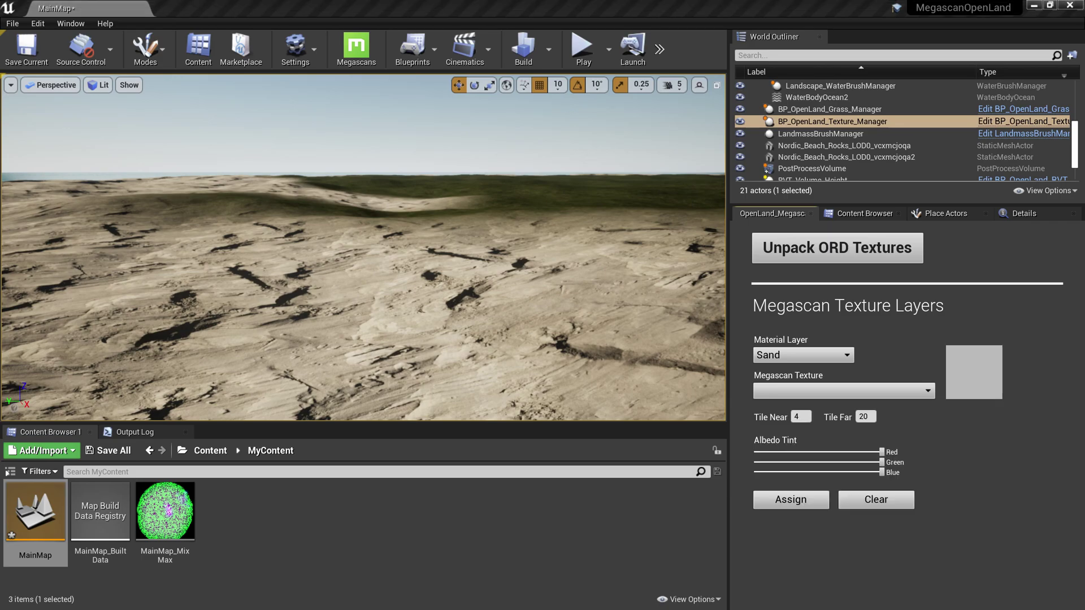
click(797, 499)
right_drag(381, 338, 350, 350)
right_drag(385, 384, 387, 395)
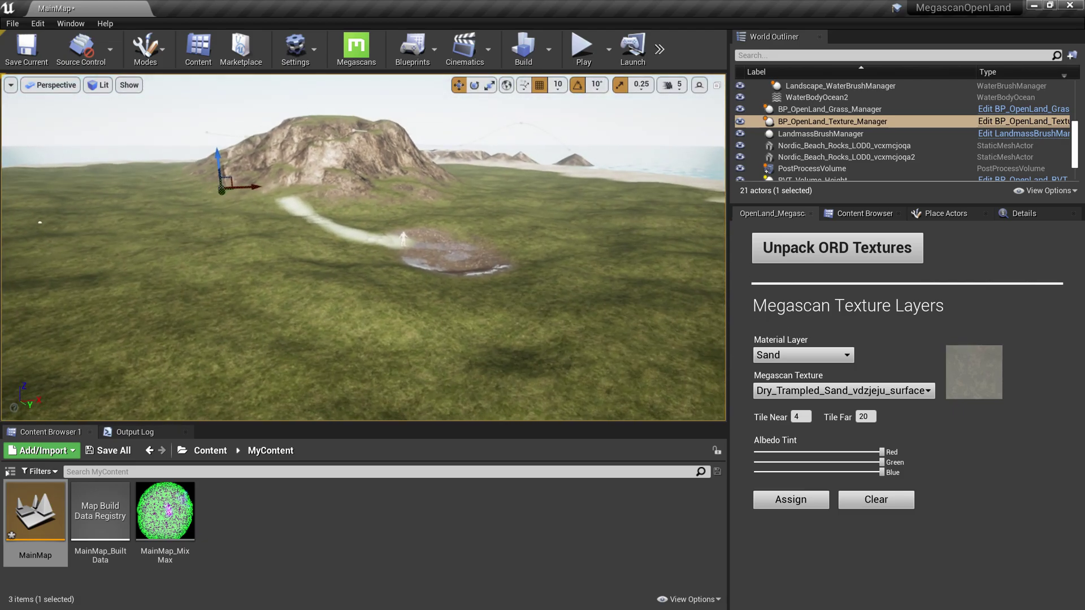
Assign the Megascan texture Icelandic_Rocky_Ground_vdfnegtew_surface to the Puddles material layer.
right_drag(271, 396, 297, 406)
right_drag(398, 400, 400, 402)
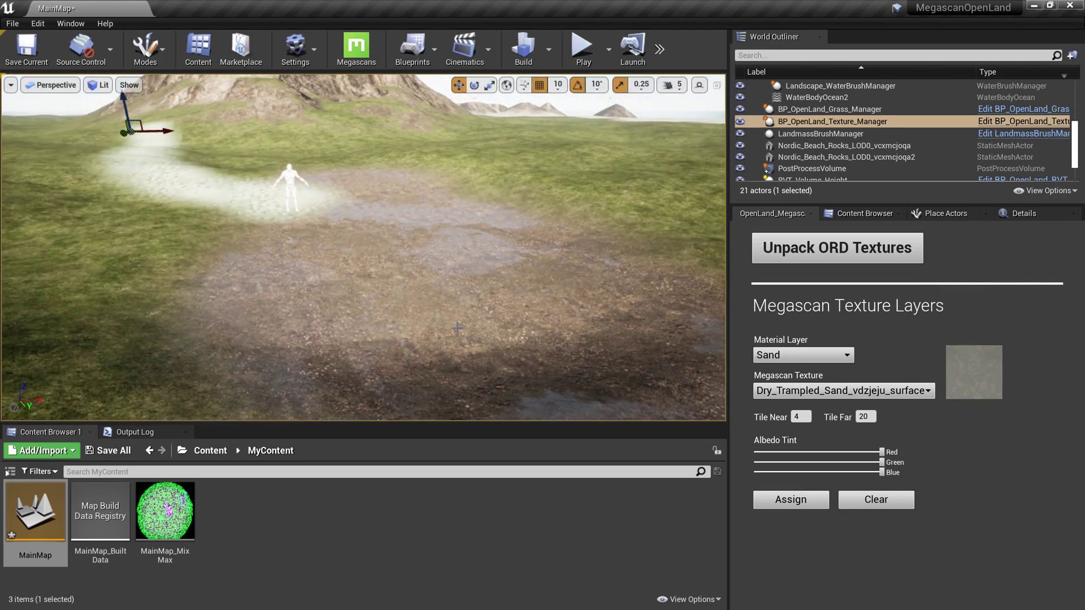
click(804, 355)
click(780, 431)
click(790, 391)
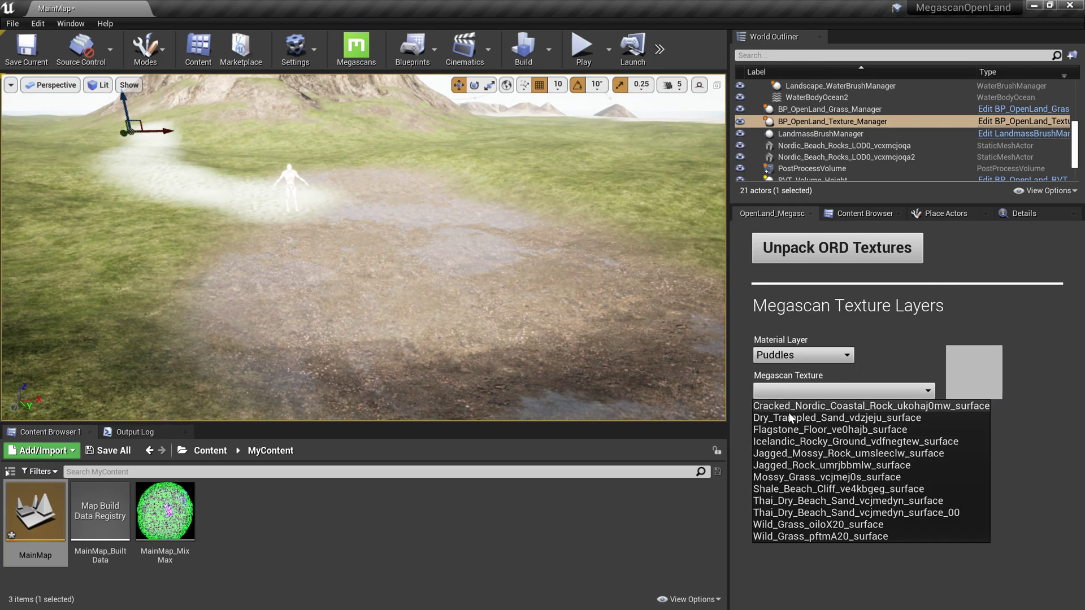
click(806, 441)
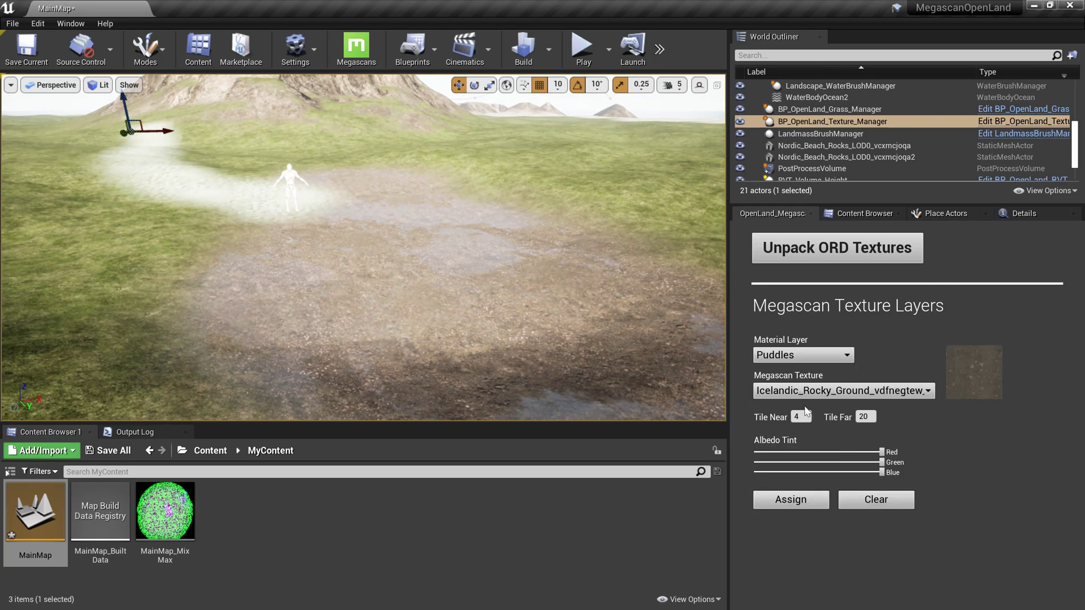
click(792, 503)
Assign the Megascan texture Flagstone_Floor_ve0hajb_surface to the Custom1 layer used for the winding path.
right_drag(490, 350, 516, 362)
click(835, 353)
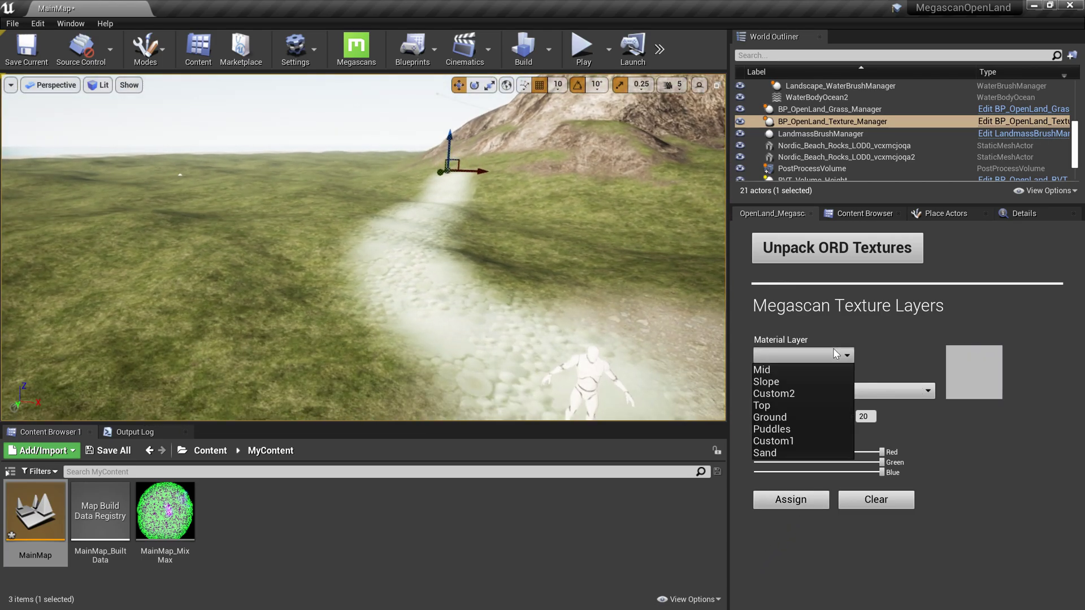
click(777, 441)
click(785, 391)
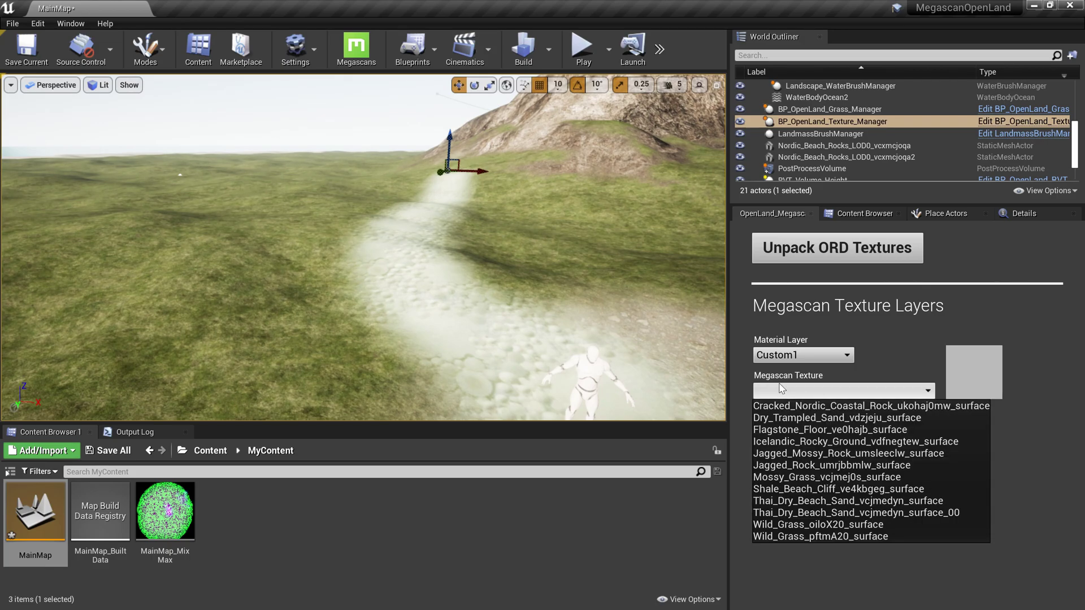
click(778, 430)
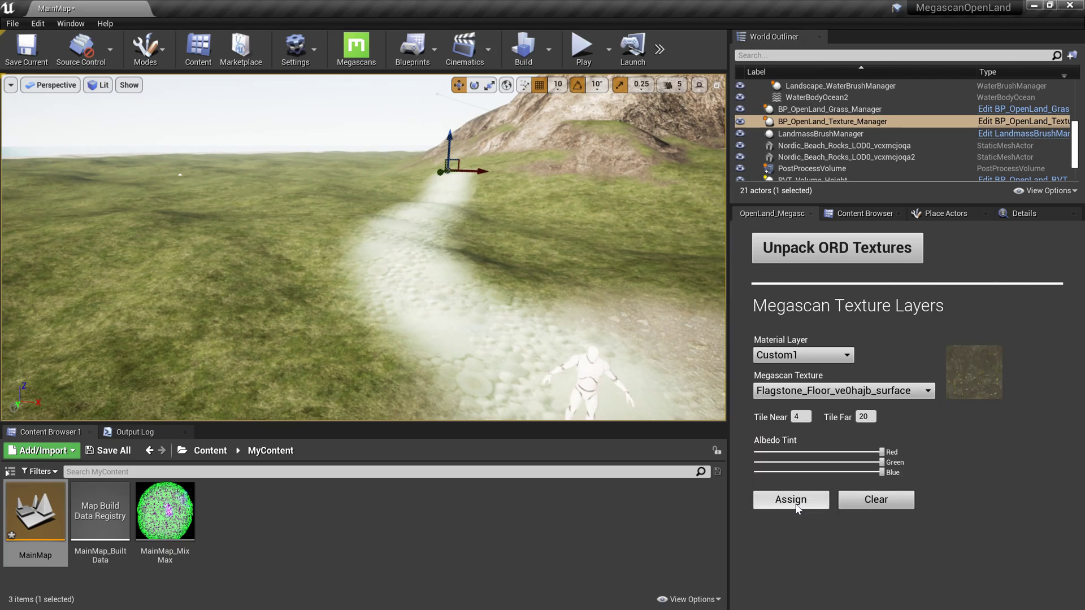
click(761, 500)
Assign the Megascan texture Cracked_Nordic_Coastal_Rock_ukohaj0mw_surface to the Slope material layer of the mountain.
right_drag(565, 362, 594, 339)
key(w)
right_drag(522, 360, 571, 324)
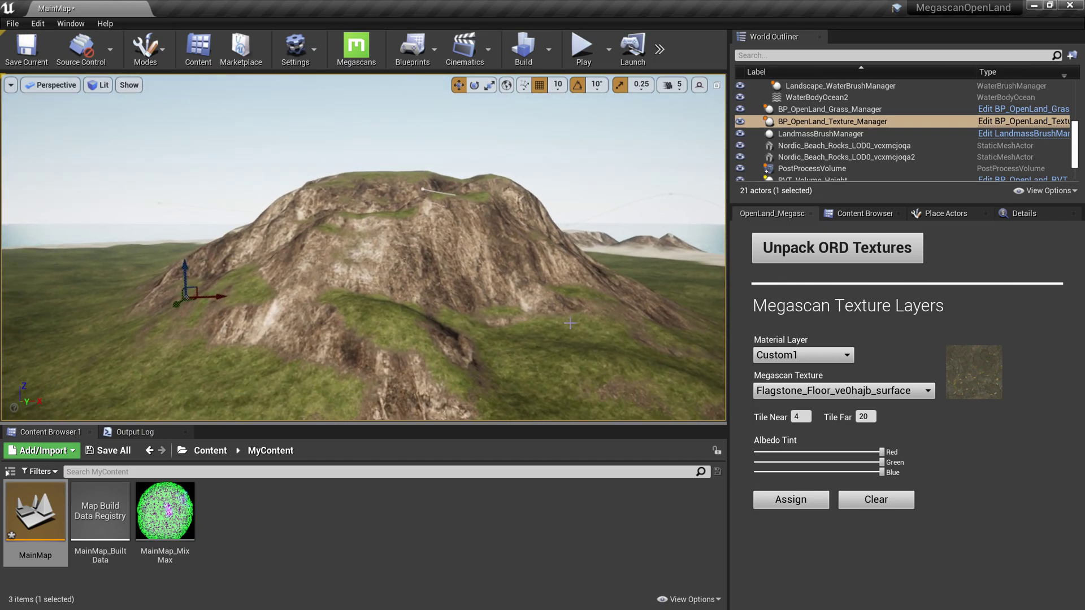
click(826, 359)
click(769, 380)
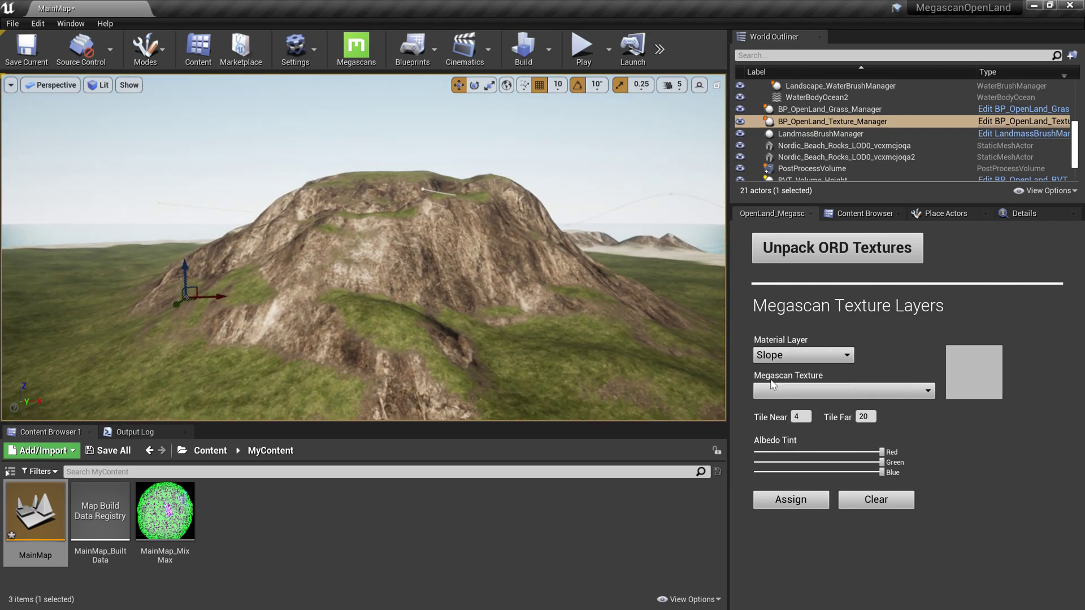
click(798, 391)
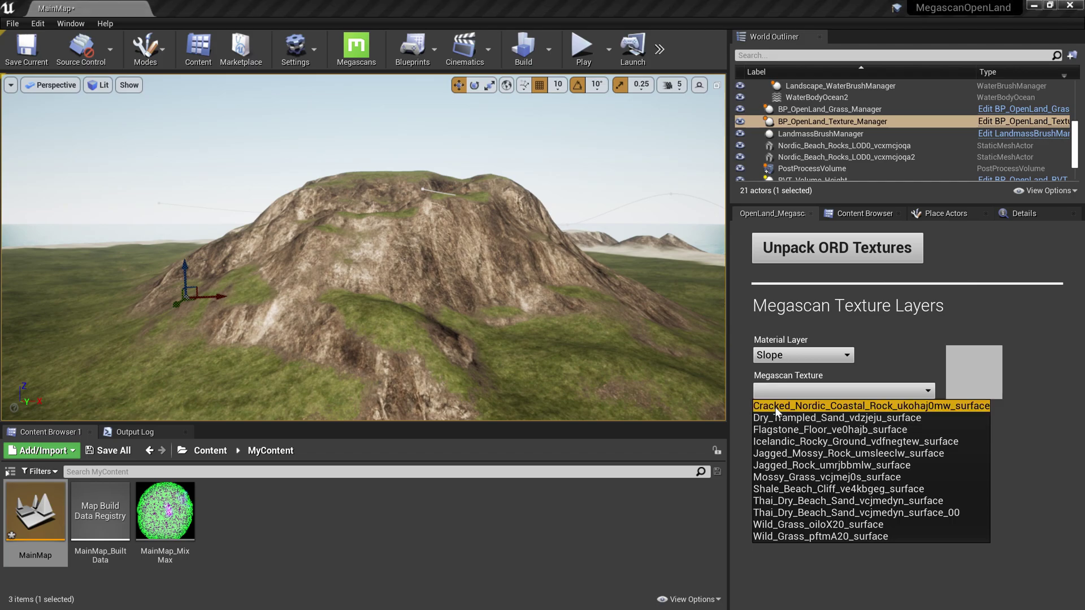
click(775, 407)
click(778, 496)
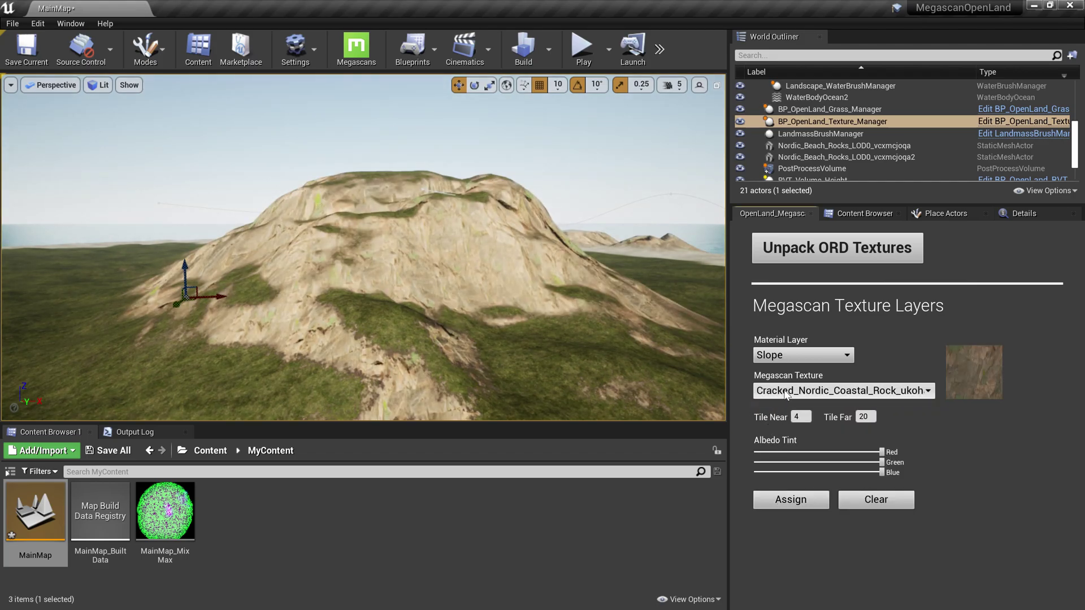
Try Icelandic_Rocky_Ground_vdfnegtew_surface as the texture of the mountain's Slope layer.
click(790, 391)
click(797, 440)
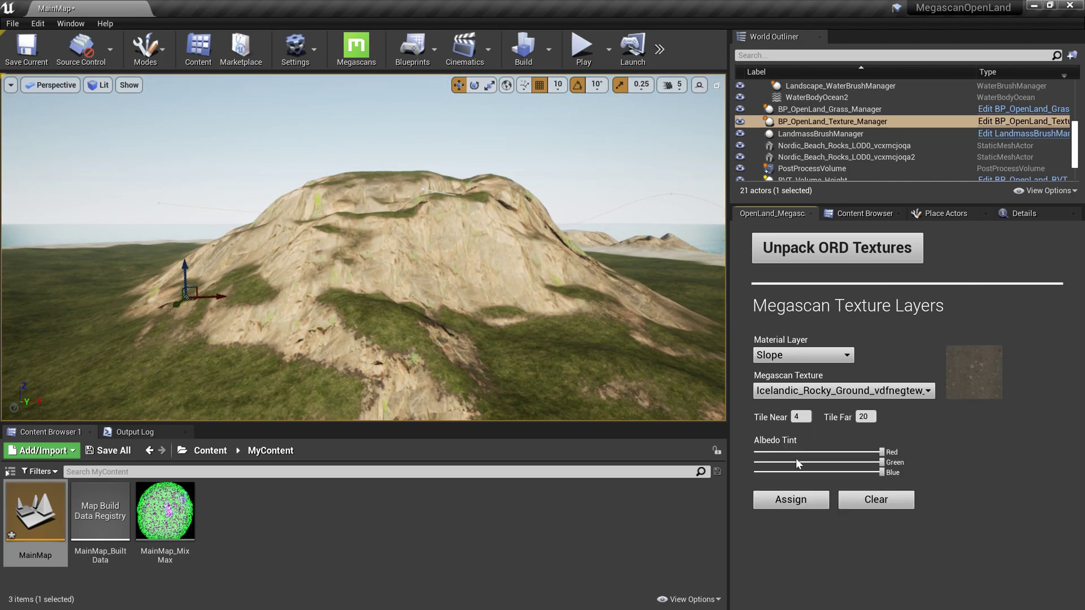
click(793, 501)
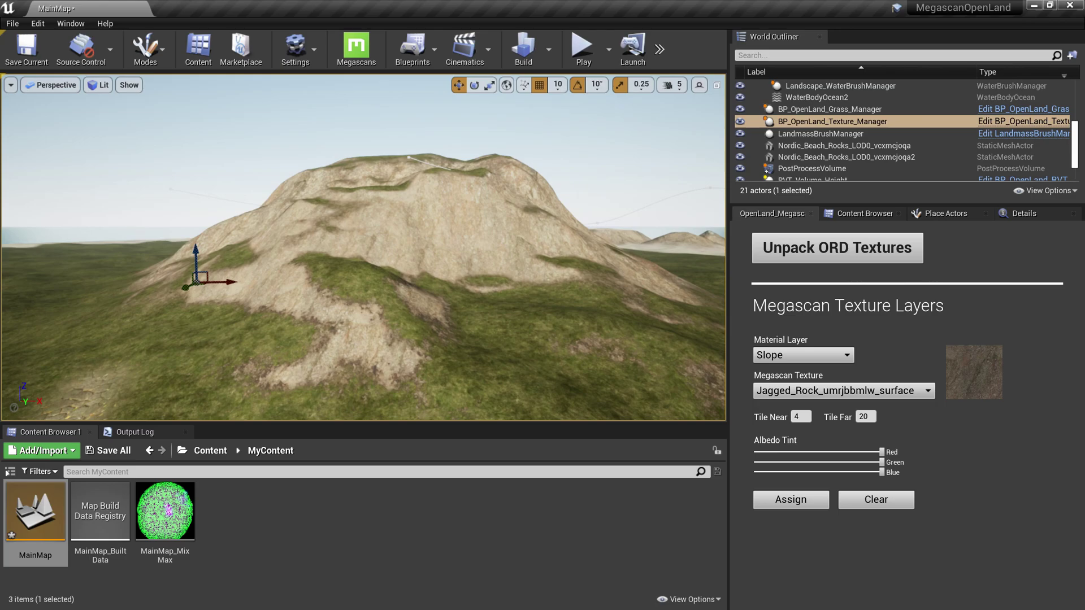
Clear the Megascan texture from the Slope layer, then save and reopen the MainMap level to apply the clearing.
click(882, 502)
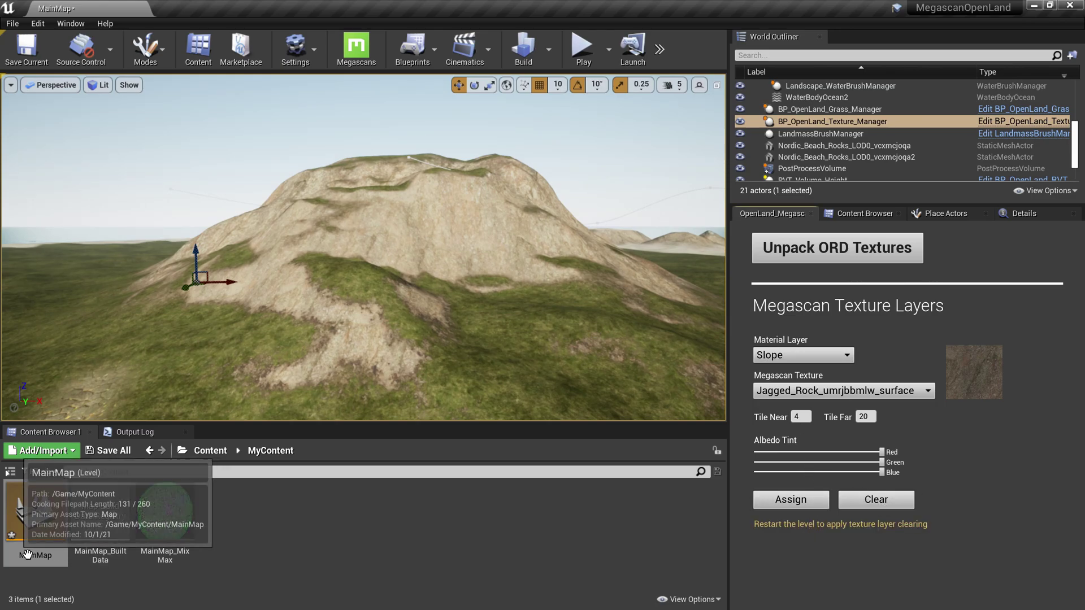
double_click(38, 523)
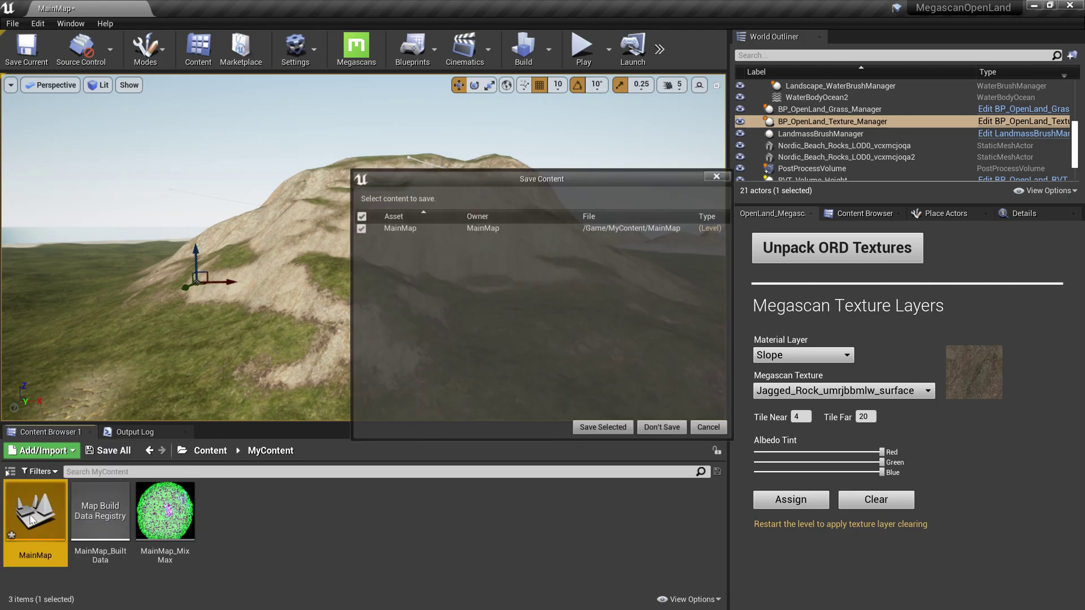
click(591, 433)
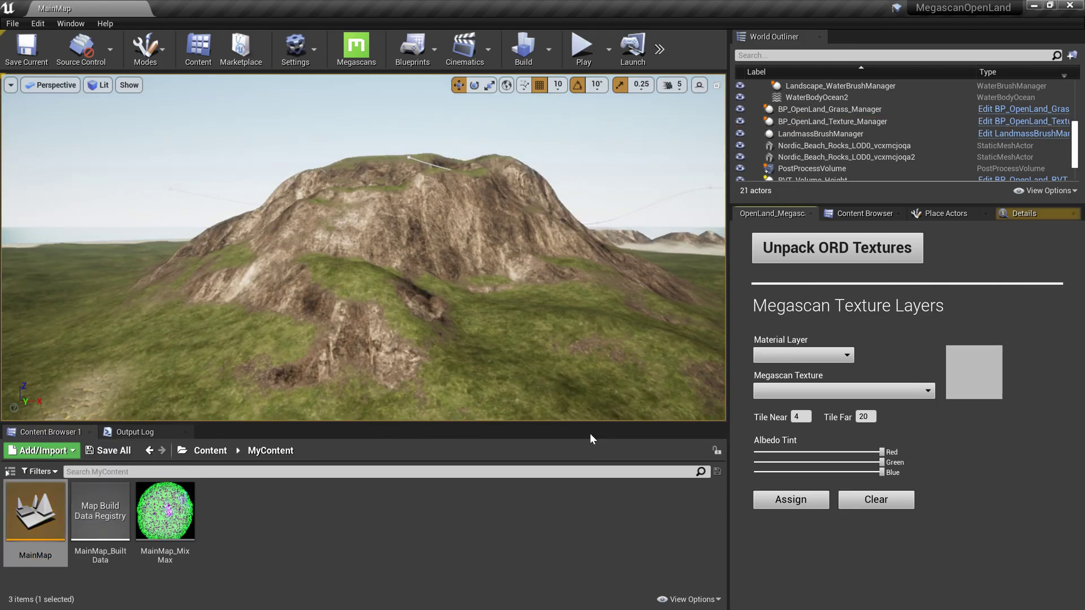
right_drag(581, 410, 396, 429)
right_drag(362, 247, 475, 235)
key(w)
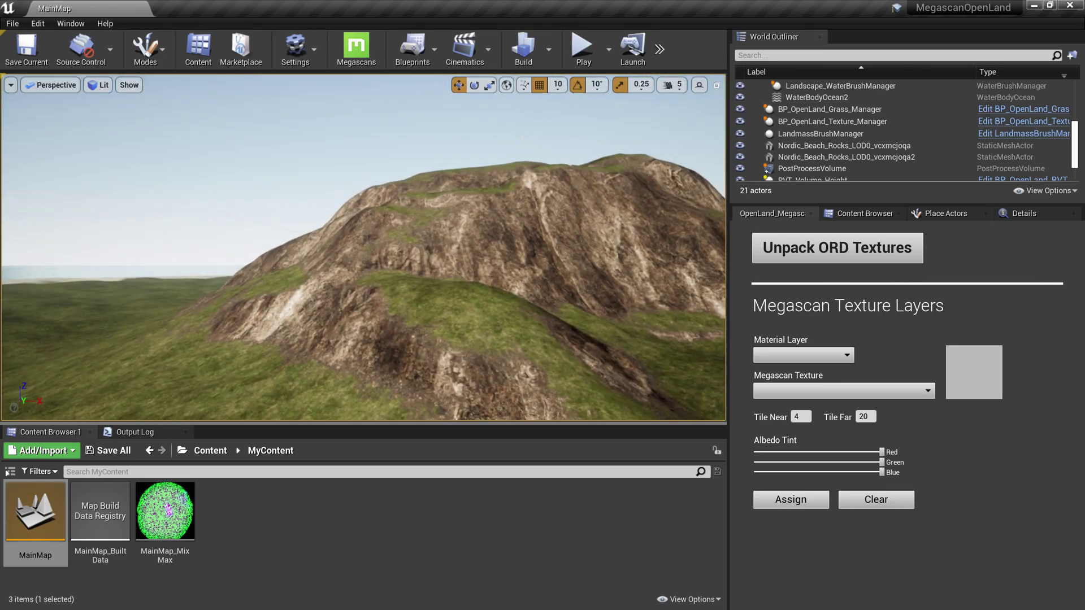
Play the level in the editor, walk the character over the flagstone path and puddle area, and stop.
click(827, 360)
click(582, 289)
mouse_move(582, 289)
right_down()
mouse_move(673, 279)
mouse_move(579, 303)
right_up()
key(alt+p)
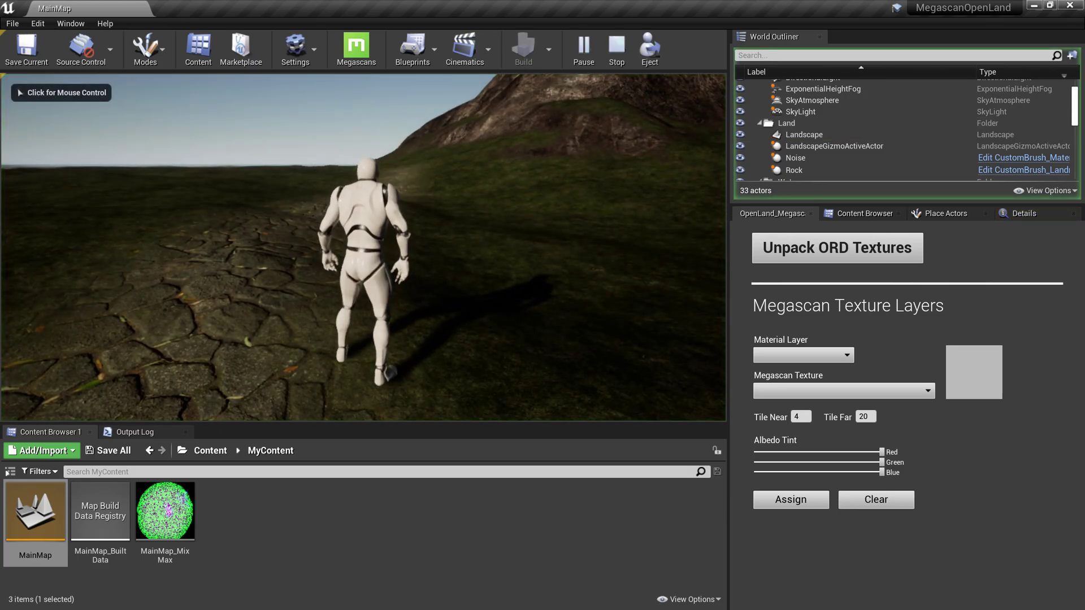
click(386, 309)
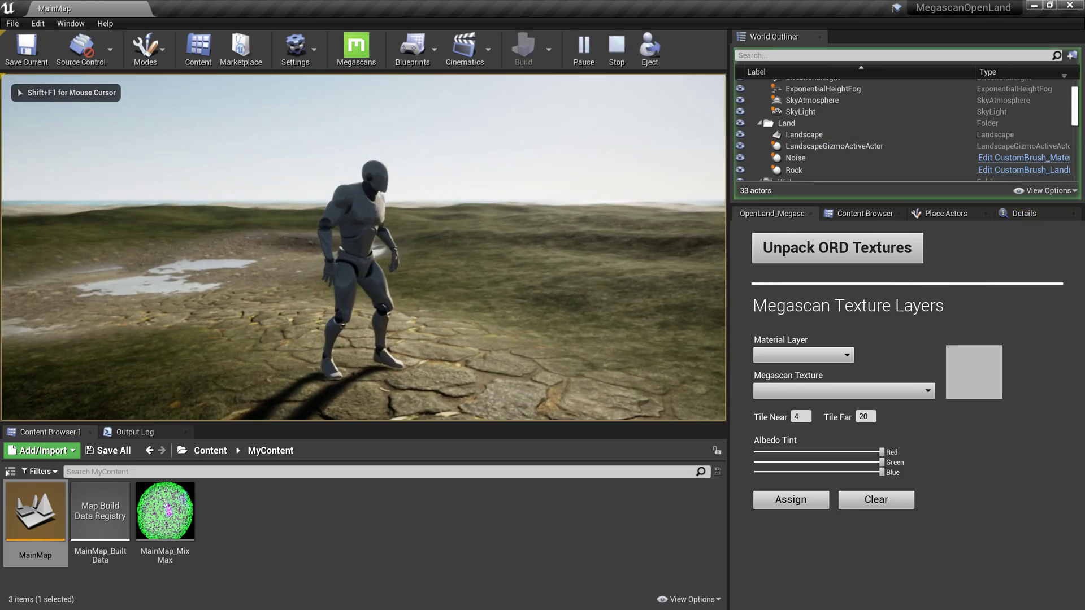
key(w)
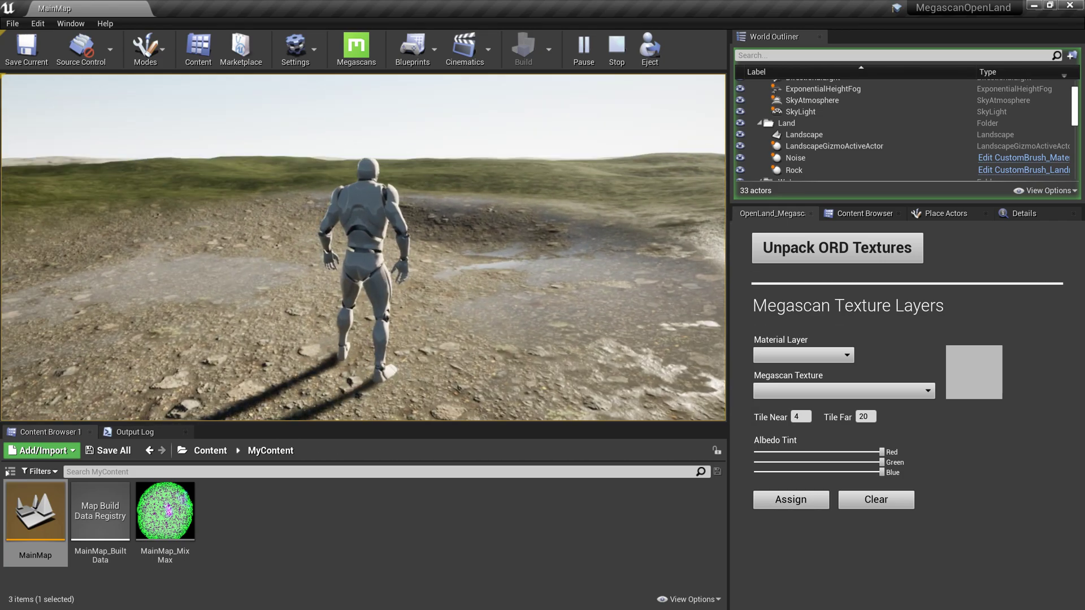
key(Escape)
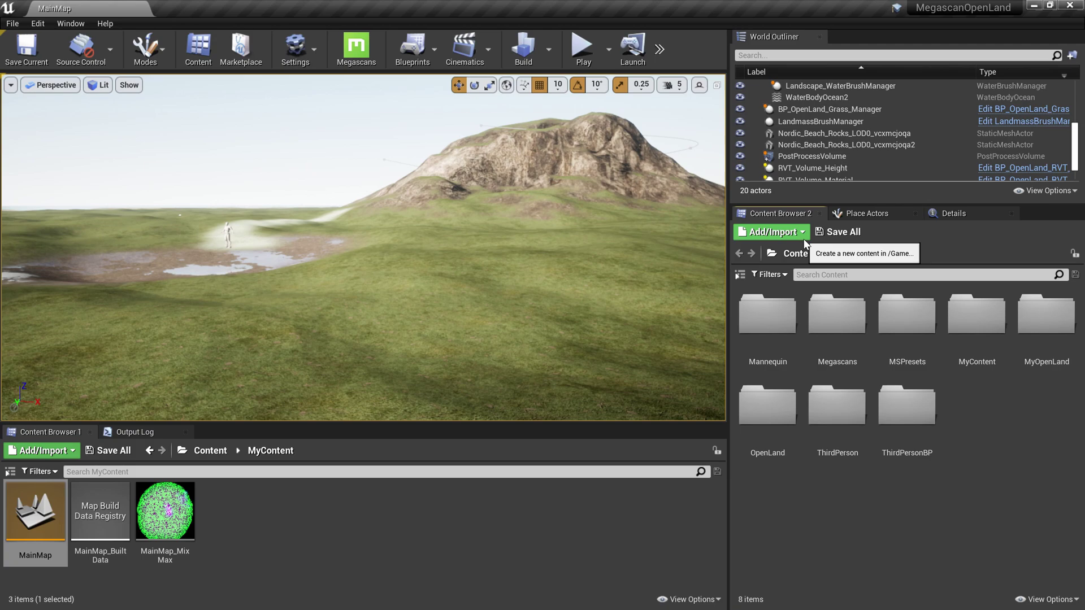
Search the plugins for "Editor sc" and check whether Editor Scripting Utilities is enabled.
click(38, 23)
click(96, 215)
text(Editor s)
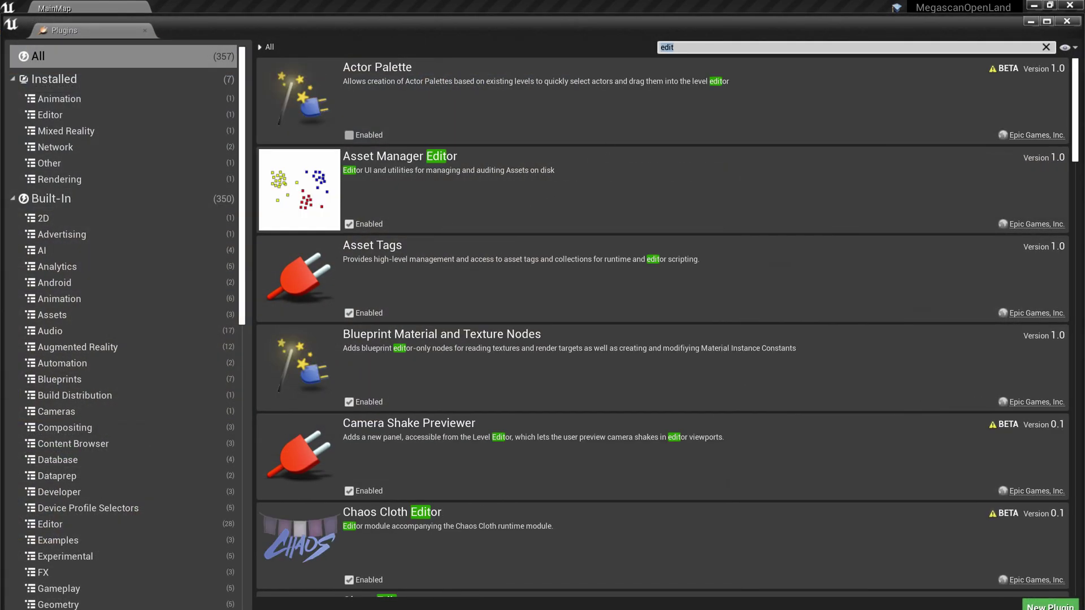
text(c)
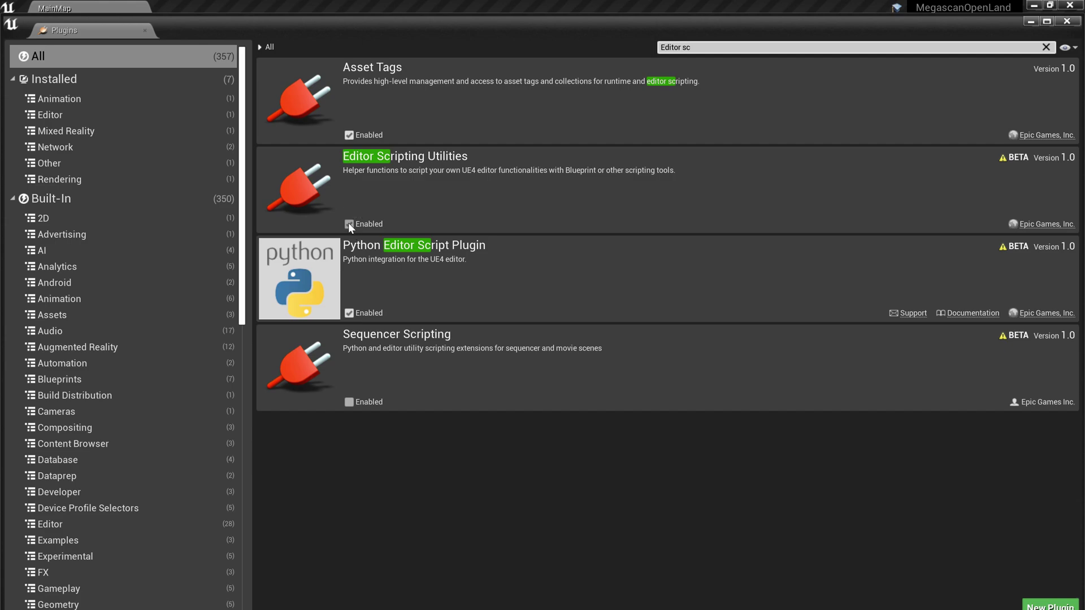
click(145, 30)
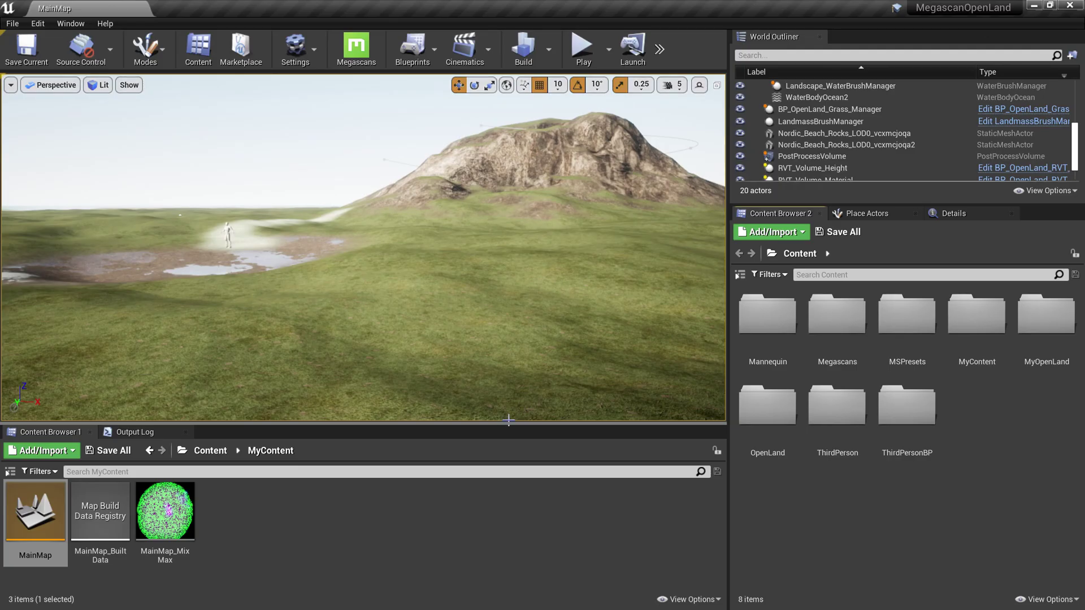
Run OpenLand_Megascan_Tools_Widget from the Widgets folder of the OpenLand content as an editor utility widget.
click(210, 451)
double_click(373, 524)
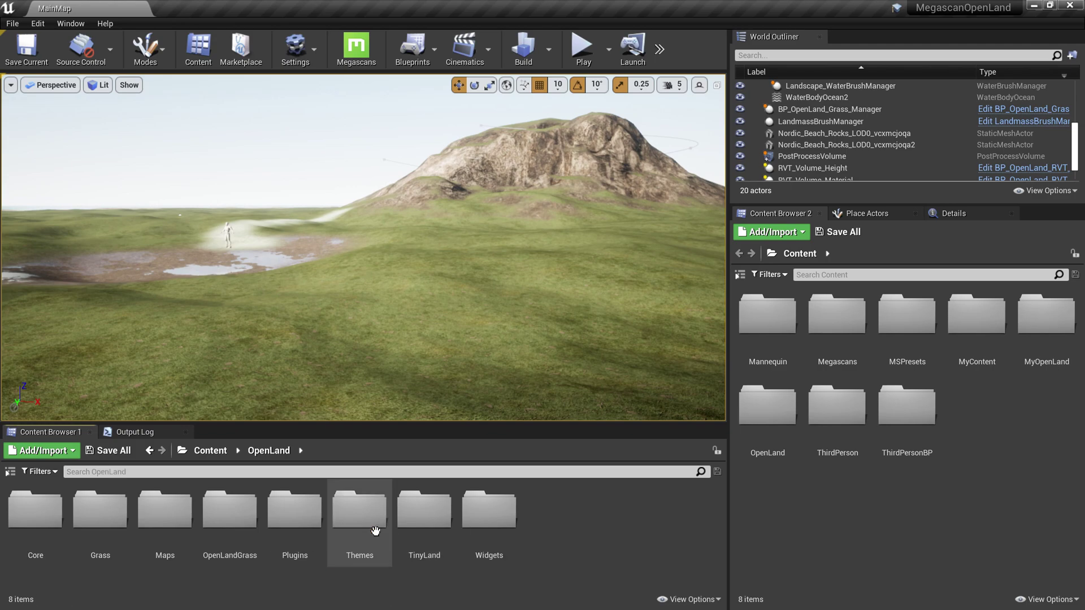
click(501, 528)
double_click(501, 528)
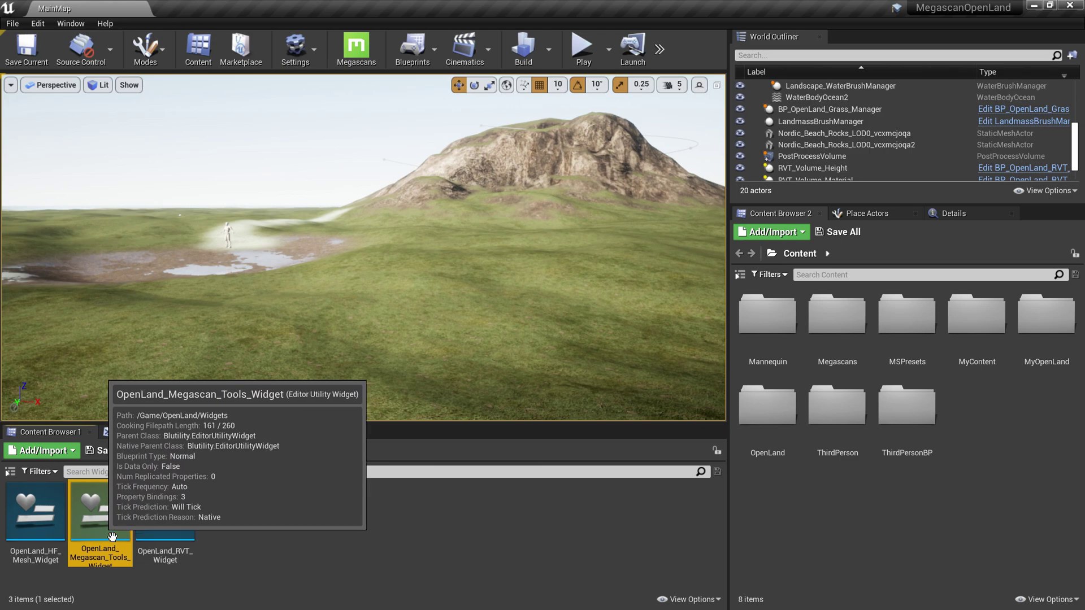
right_click(100, 511)
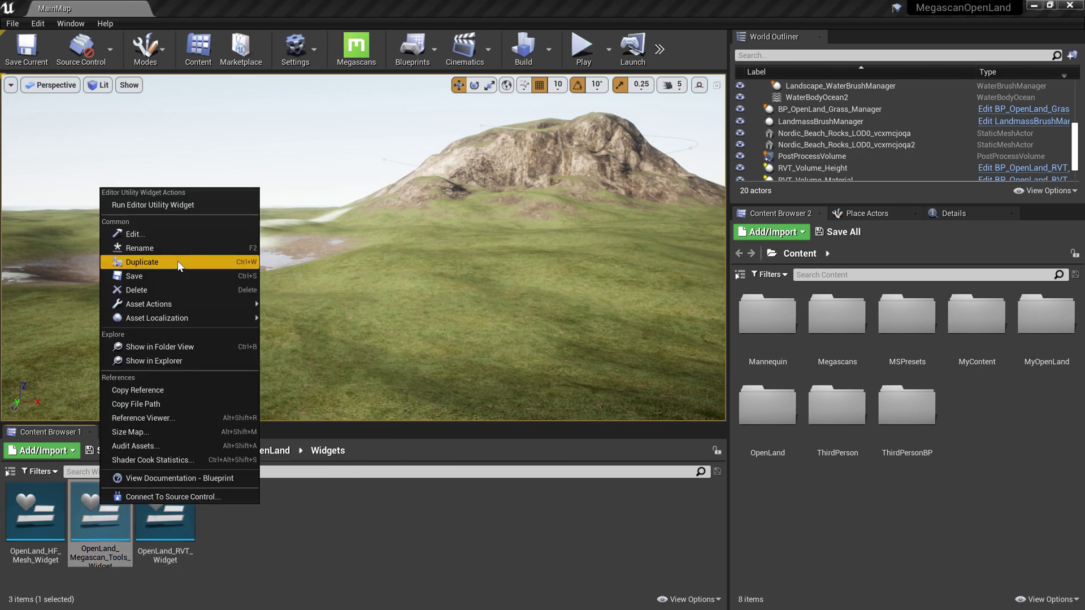
click(152, 205)
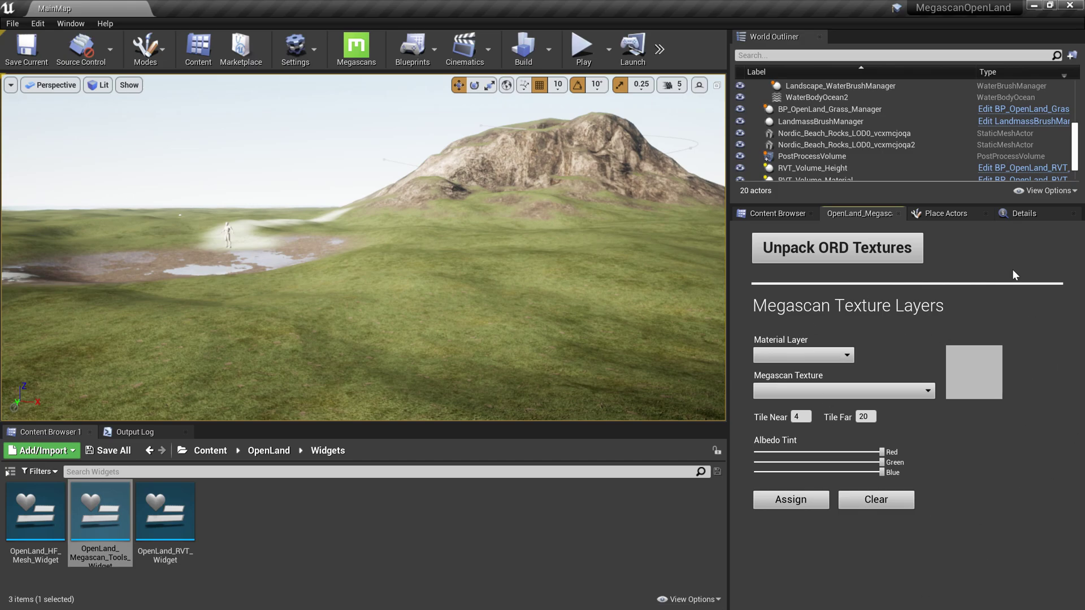
Find the Landscape's dynamic settings with "dyna", make sure Use Dynamic Material Instance is enabled, and save the level.
scroll(793, 151, up, 3)
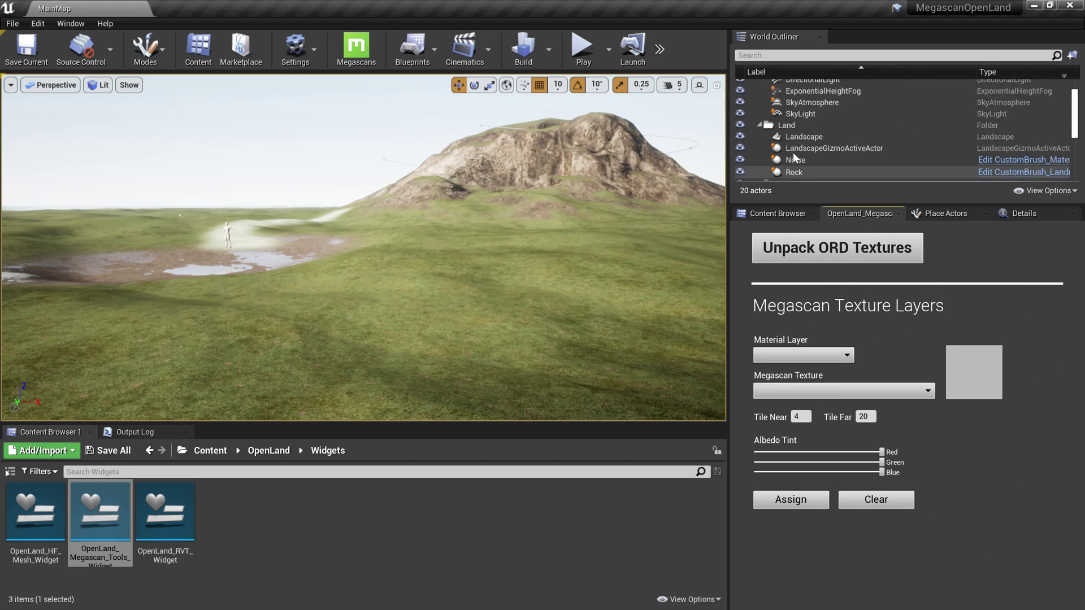
click(812, 138)
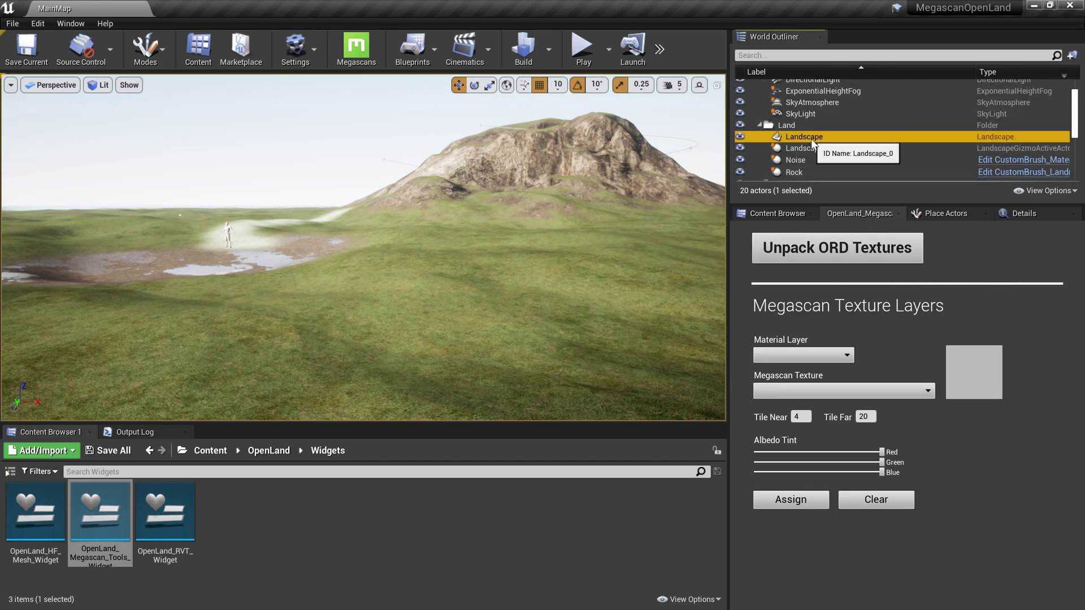
click(1032, 216)
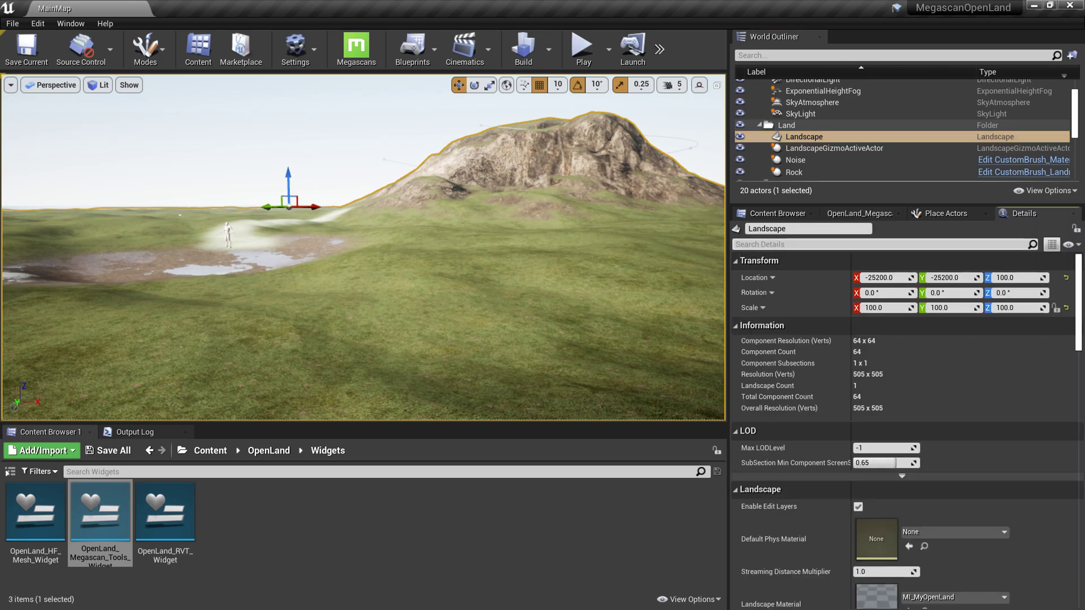
text(dyna)
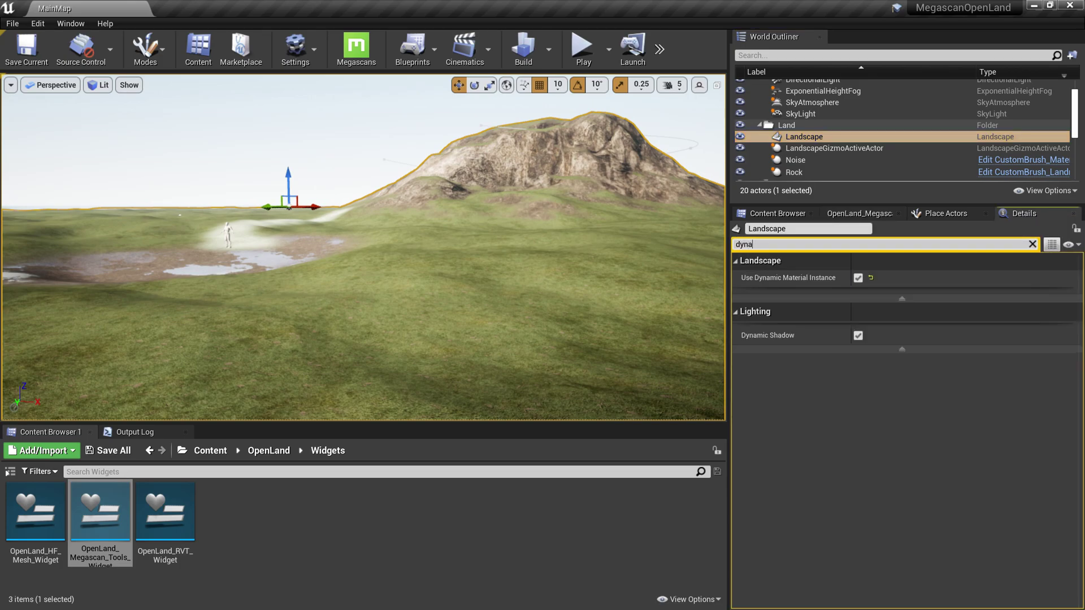
click(858, 278)
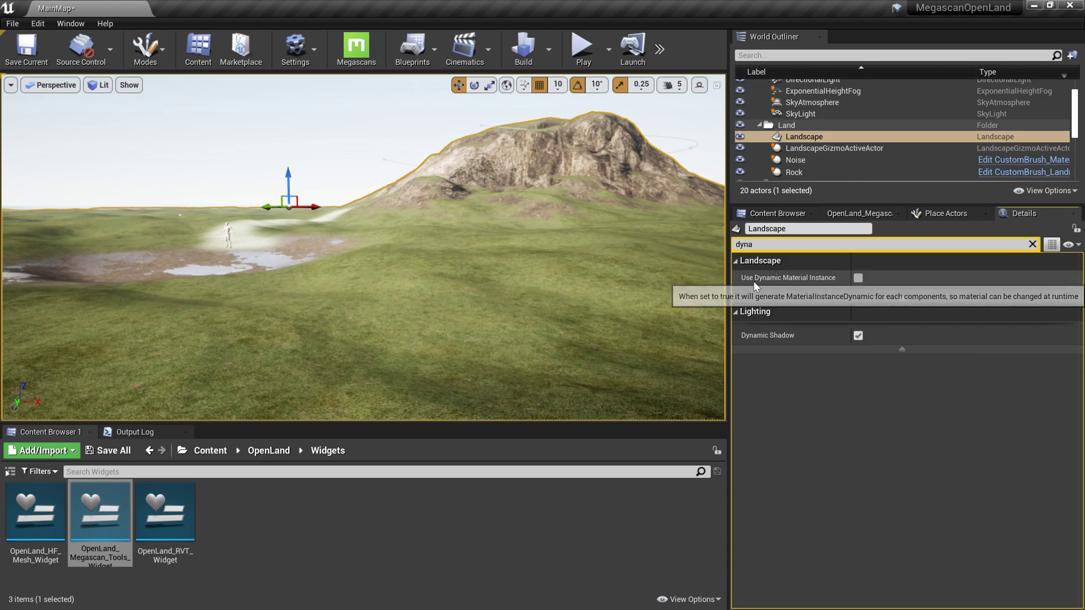
click(858, 278)
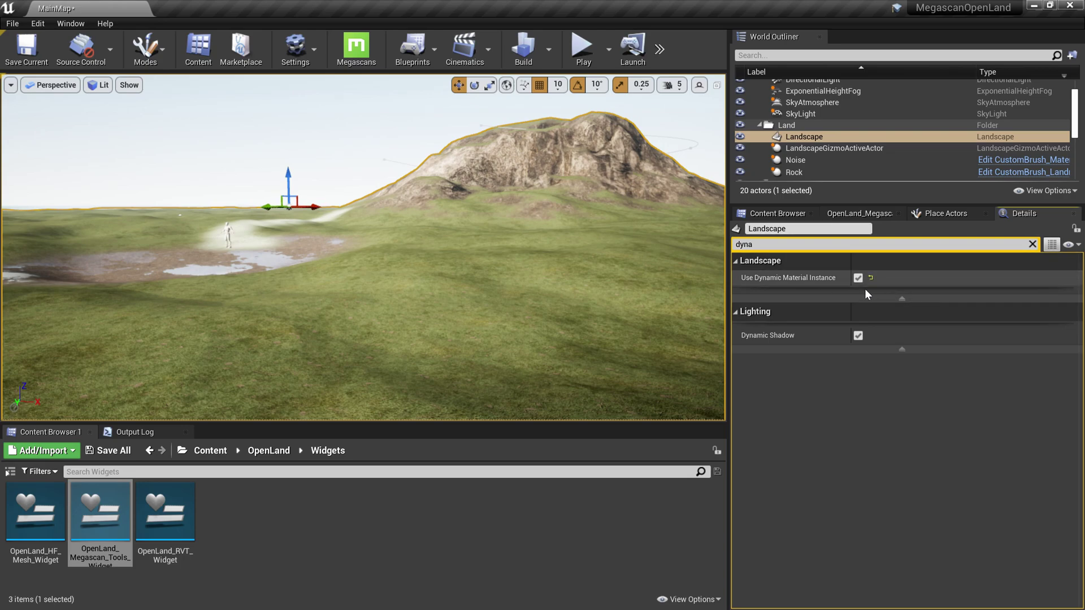
key(ctrl+s)
Assign the Mossy_Grass_vcjmej0s_surface Megascan texture to the Ground material layer.
click(870, 213)
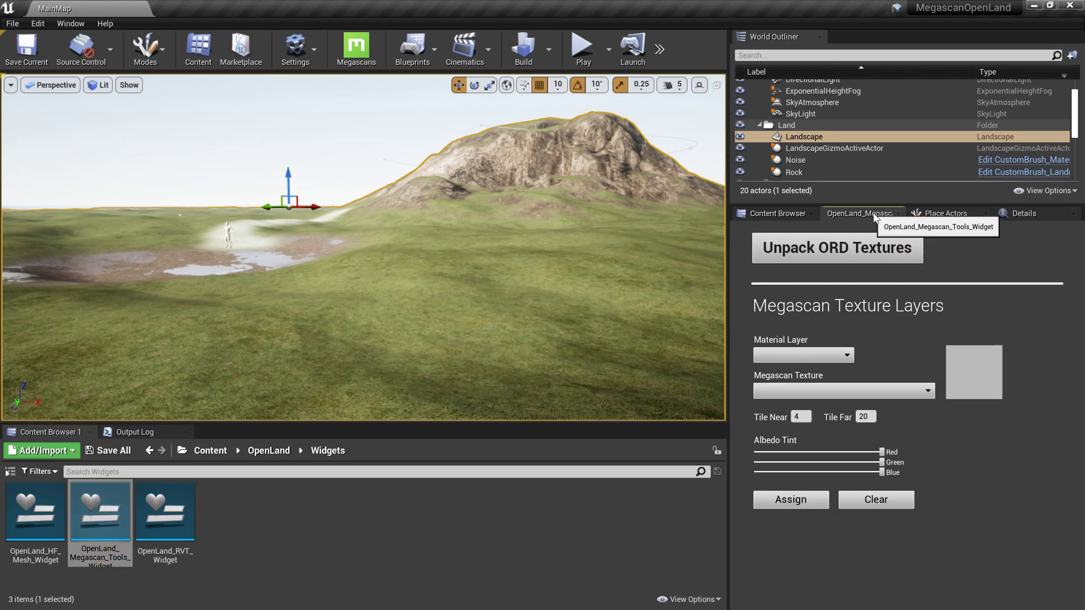
right_drag(363, 247, 509, 283)
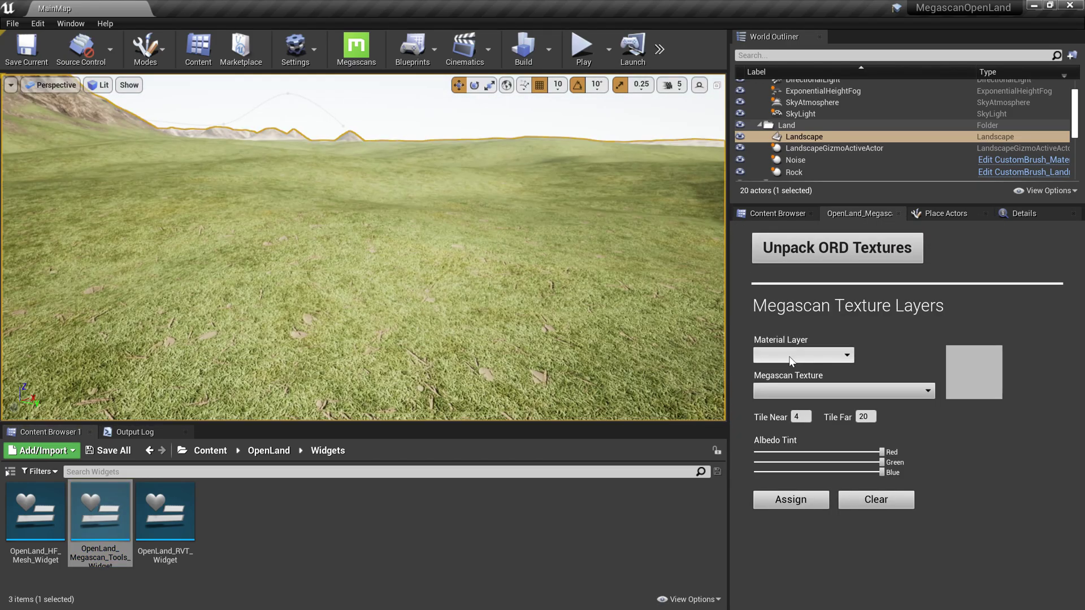
click(790, 360)
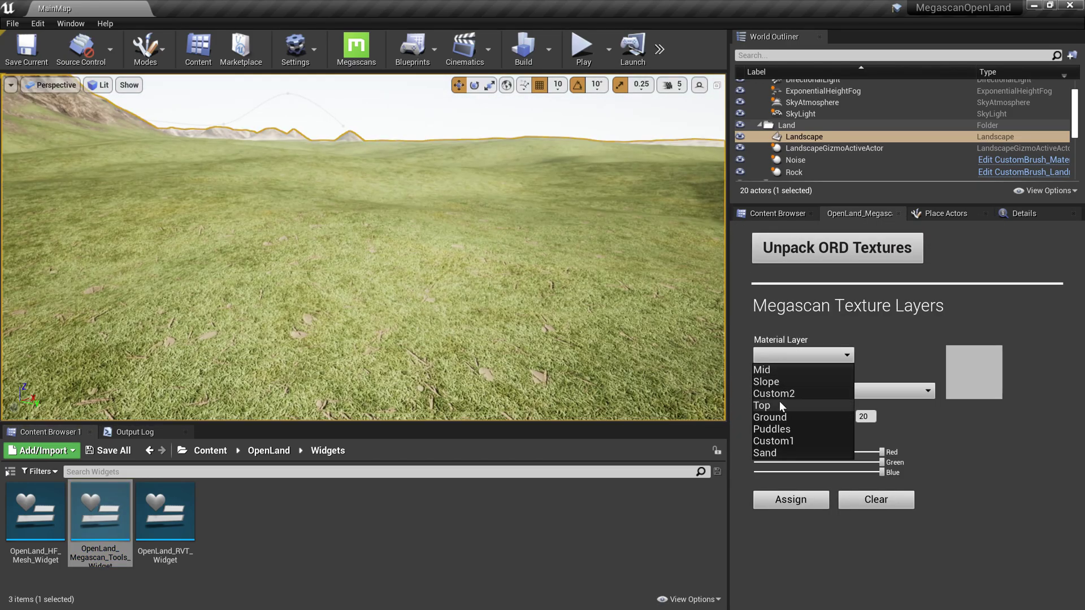
click(778, 418)
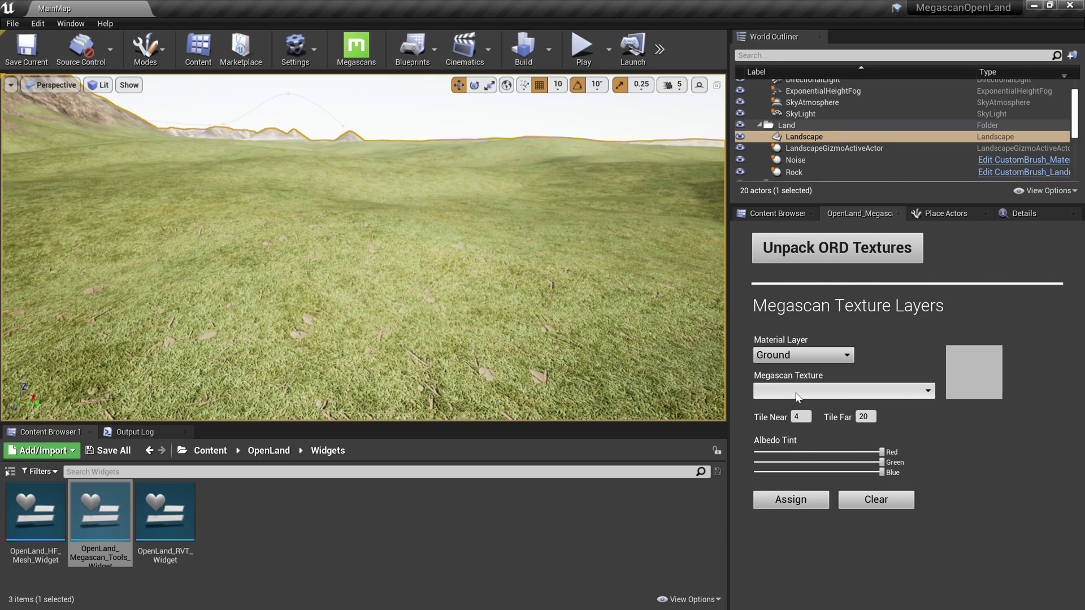
click(797, 396)
click(814, 478)
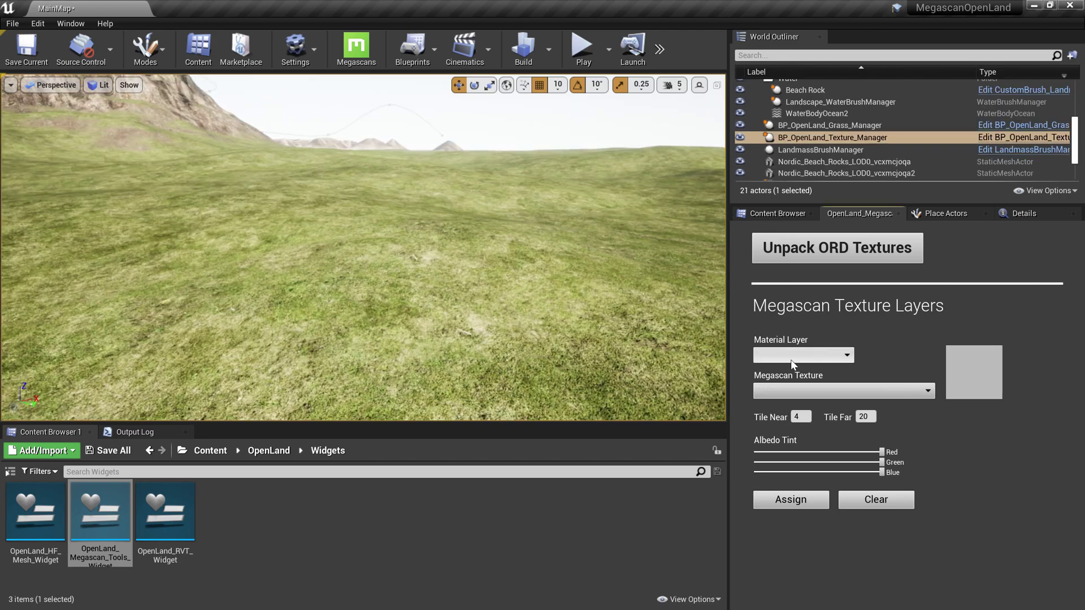
Choose the Slope material layer and the Jagged_Mossy_Rock_umsleeclw_surface texture in the Megascan widget.
click(791, 359)
click(787, 382)
click(799, 391)
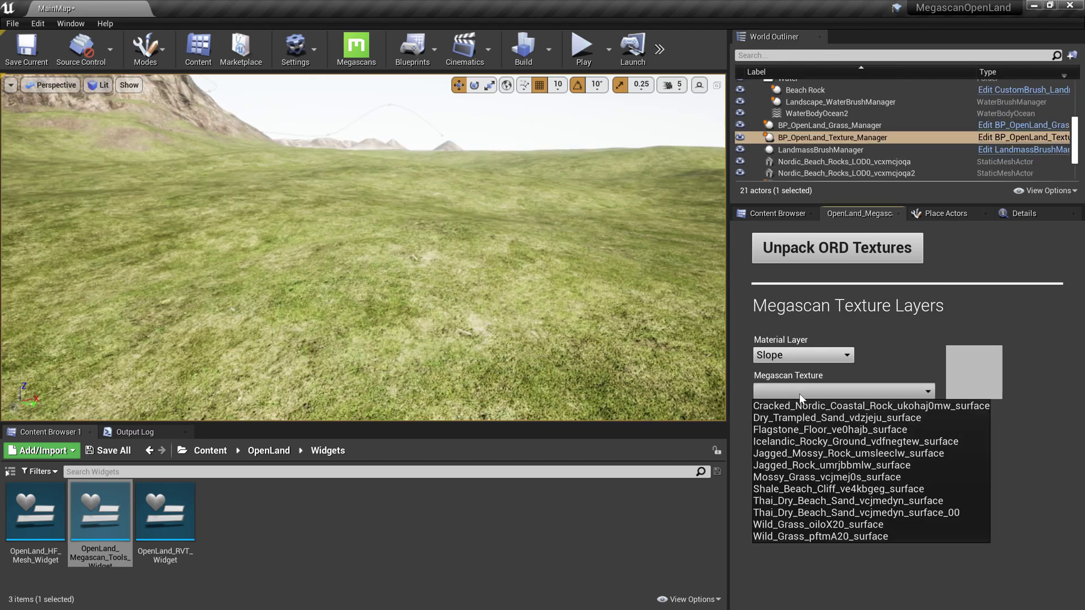
click(803, 452)
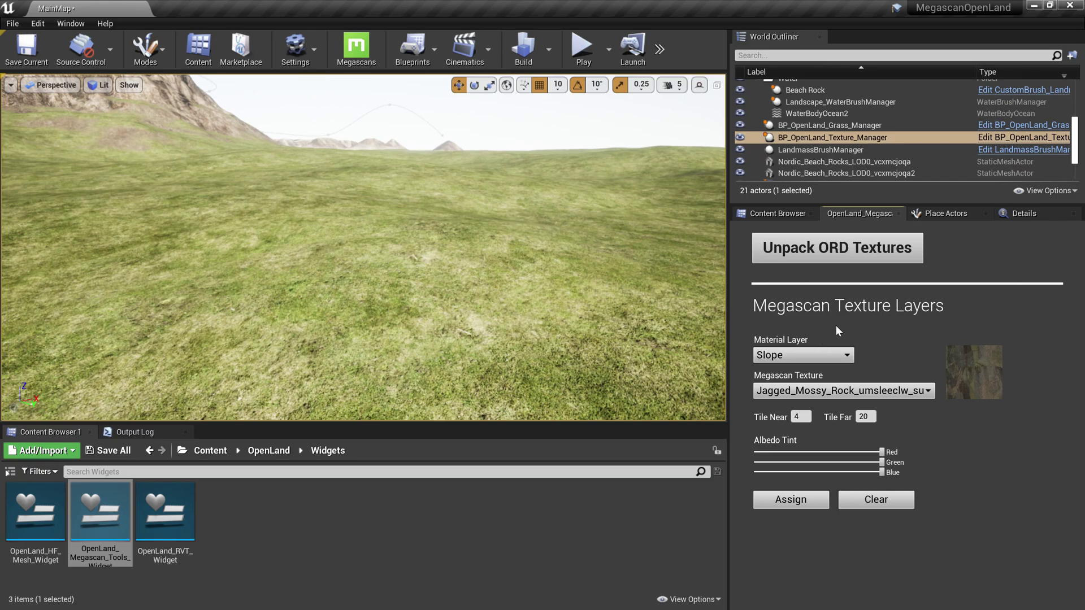
Open the Landscape's material instance MI_MyOpenLand and place its window beside the Landscape details.
scroll(815, 131, up, 3)
click(804, 112)
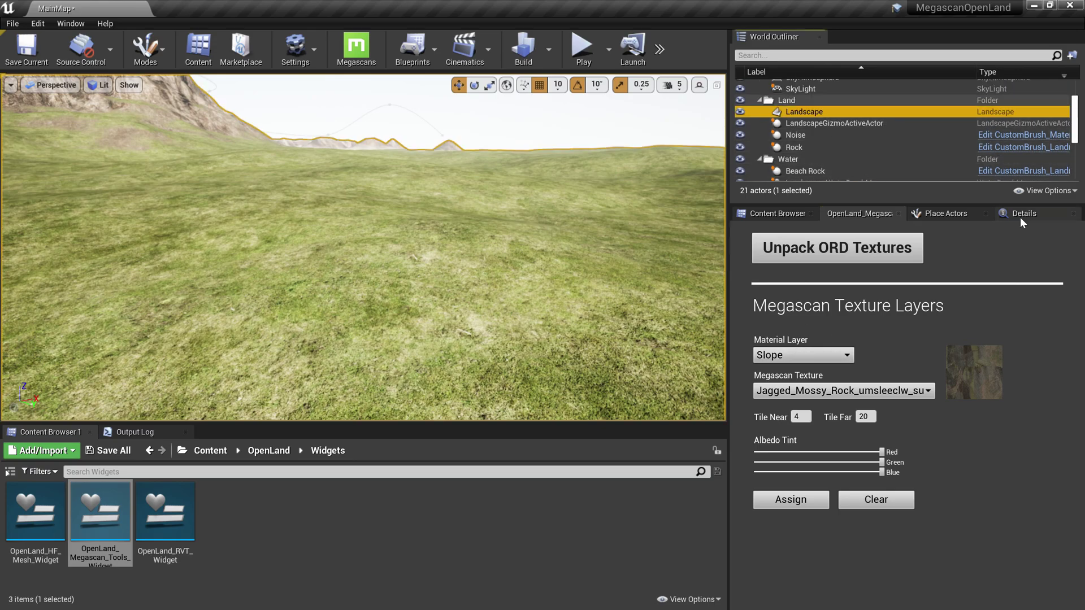
click(1021, 215)
click(1033, 244)
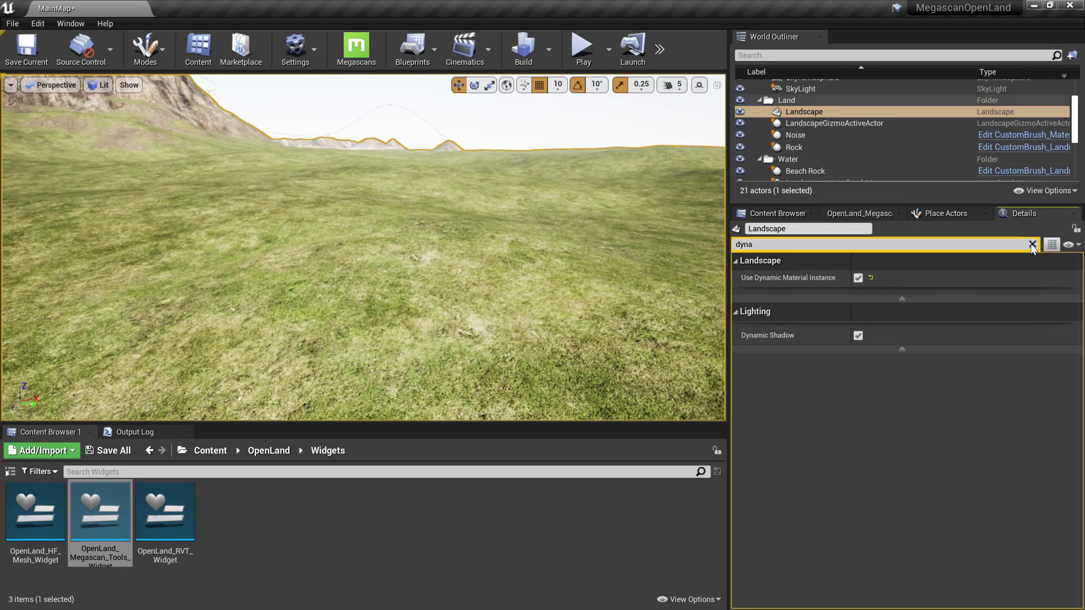
scroll(879, 544, down, 4)
double_click(878, 478)
drag(796, 162, 721, 27)
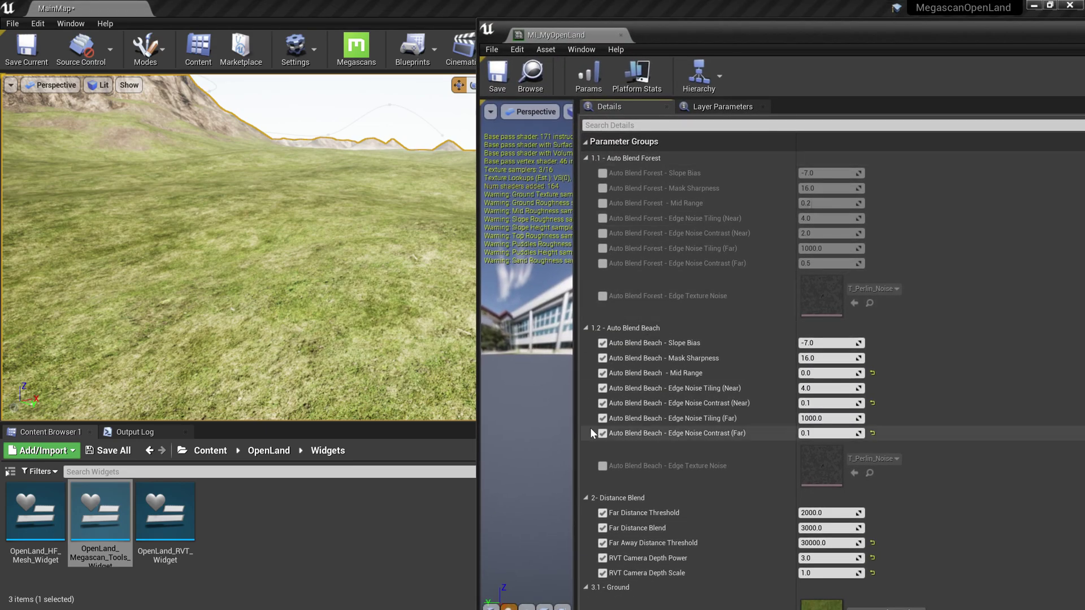
Collapse the Ground, Mid, Slope and Top groups of MI_MyOpenLand and compare its layer groups with the widget's material layers.
scroll(600, 408, down, 4)
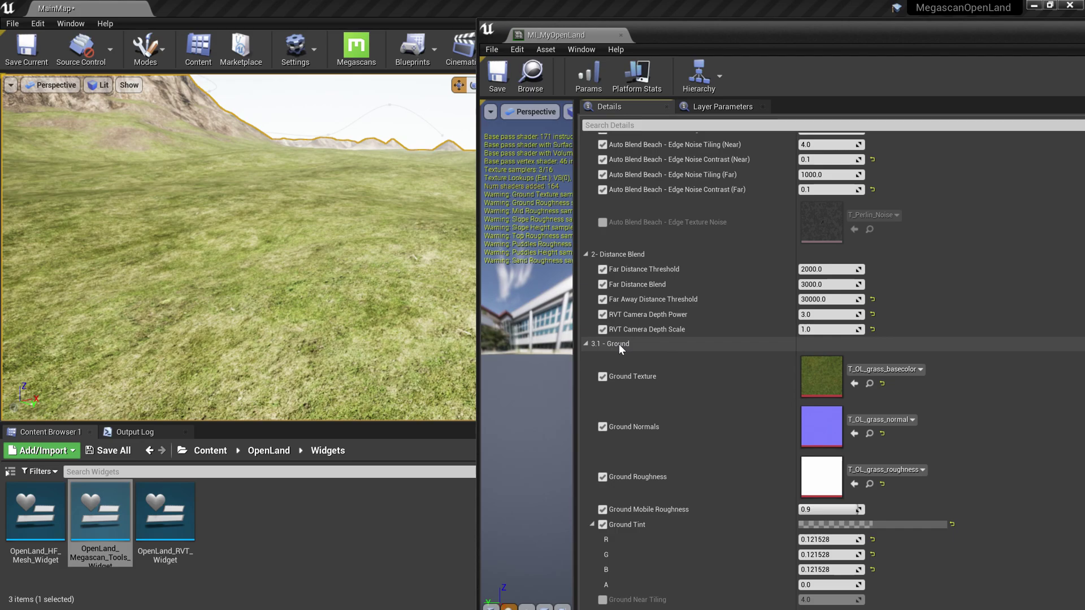
click(585, 344)
click(586, 358)
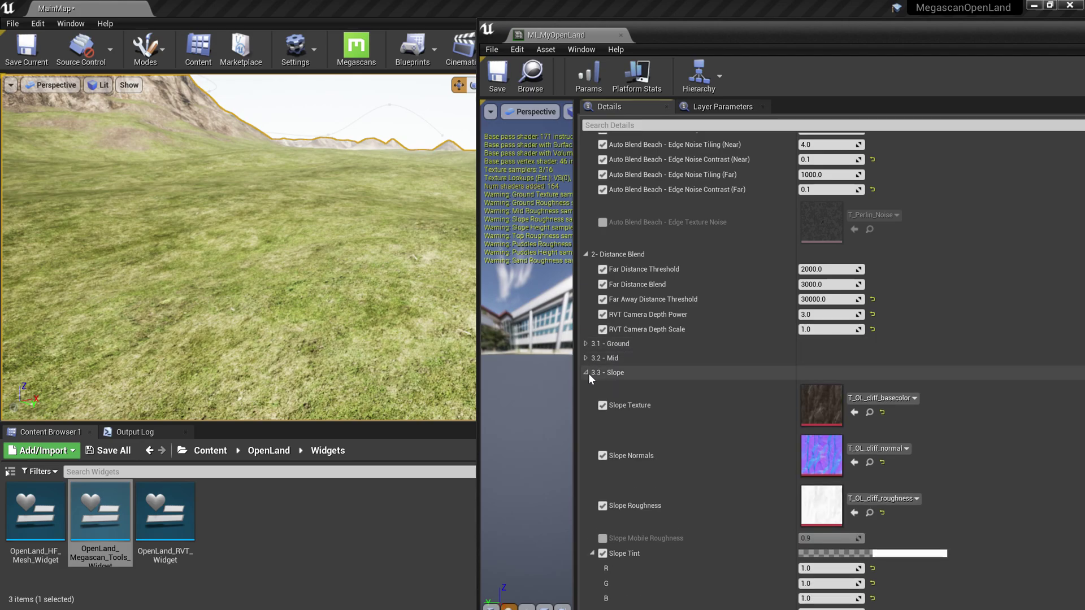
click(587, 373)
click(586, 387)
drag(678, 35, 192, 18)
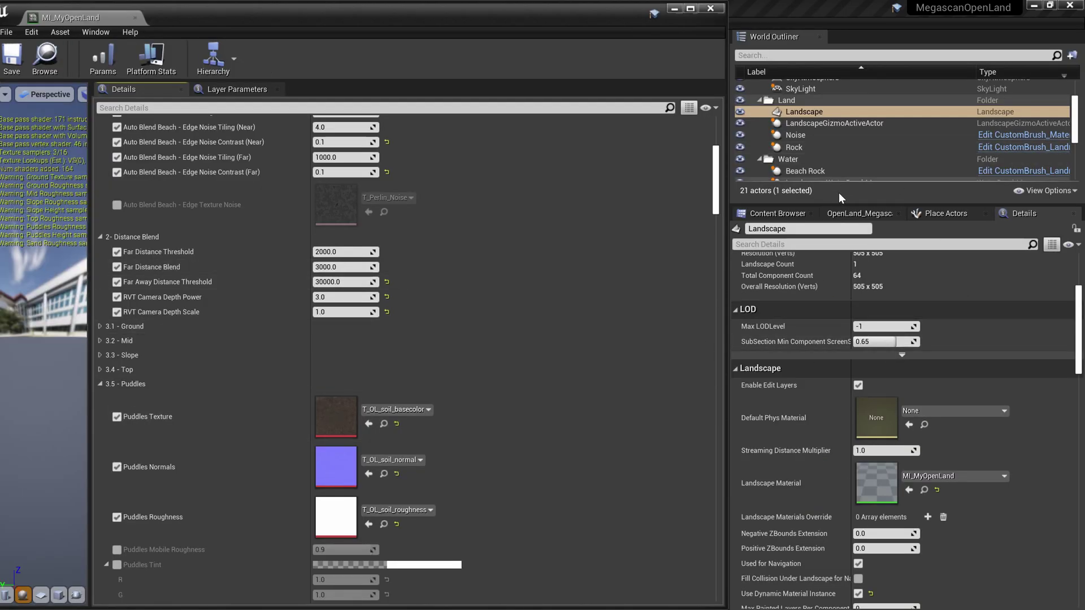
click(853, 214)
click(806, 357)
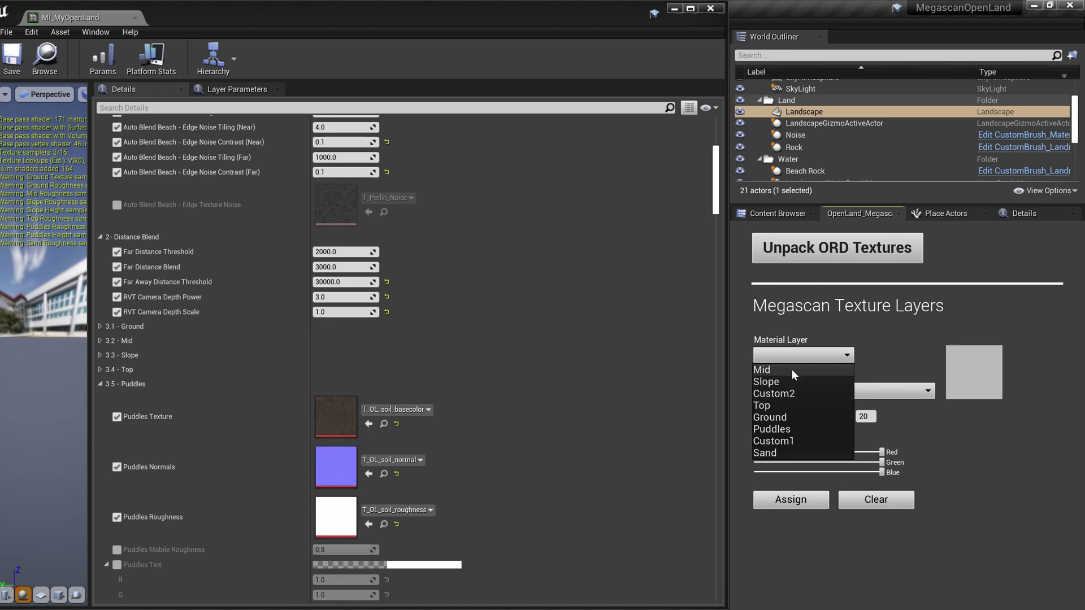
Open the parent material M_MyOpenLand and examine its biome and layer blending nodes against the widget's material layers.
drag(716, 187, 716, 571)
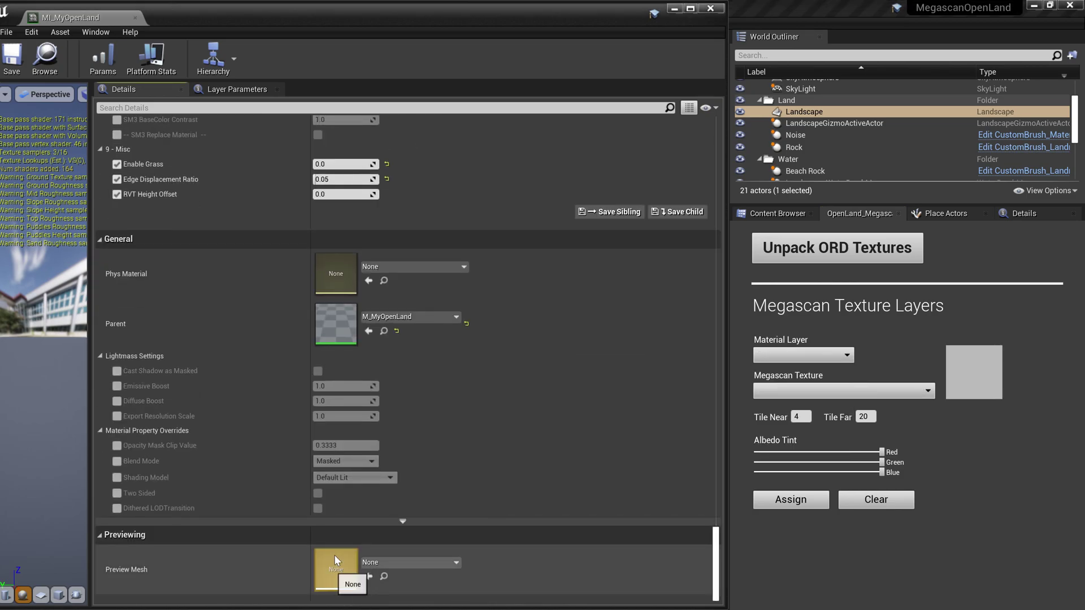
double_click(342, 322)
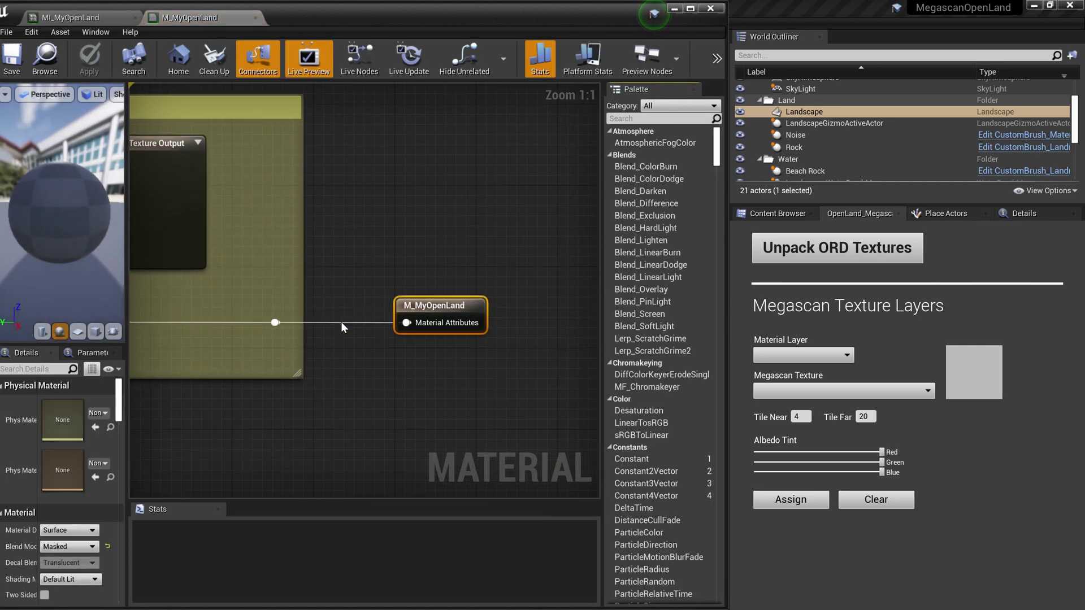
scroll(344, 327, down, 6)
right_drag(310, 362, 403, 328)
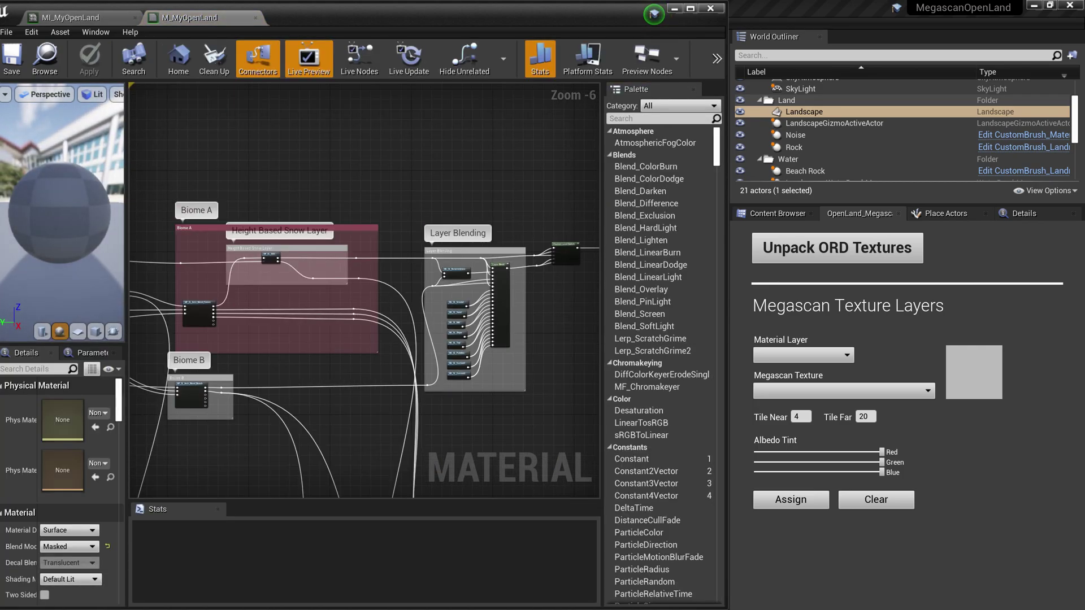
right_drag(233, 302, 256, 293)
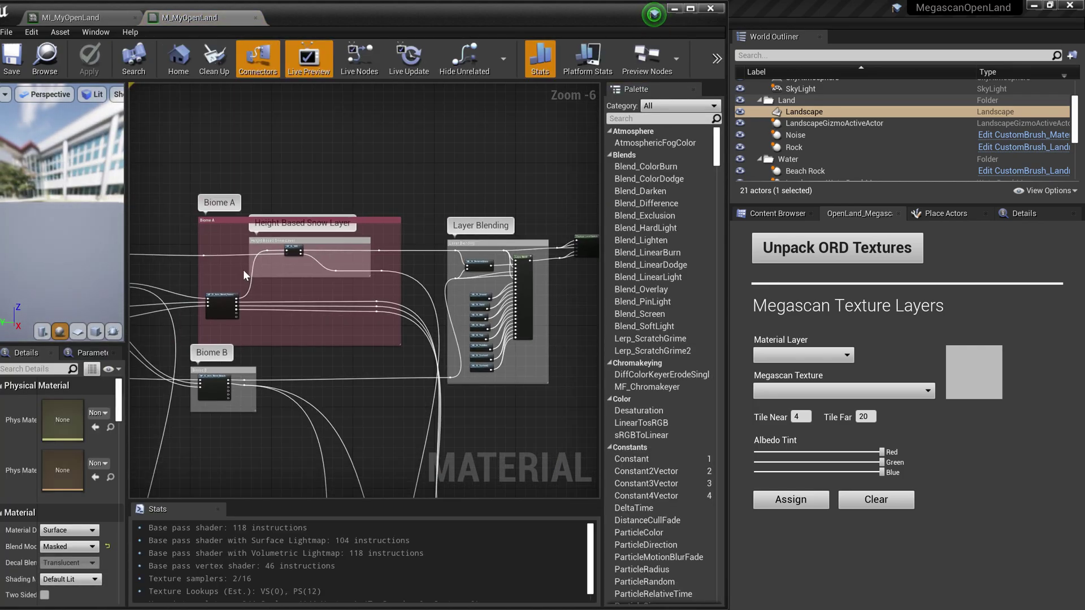
click(847, 356)
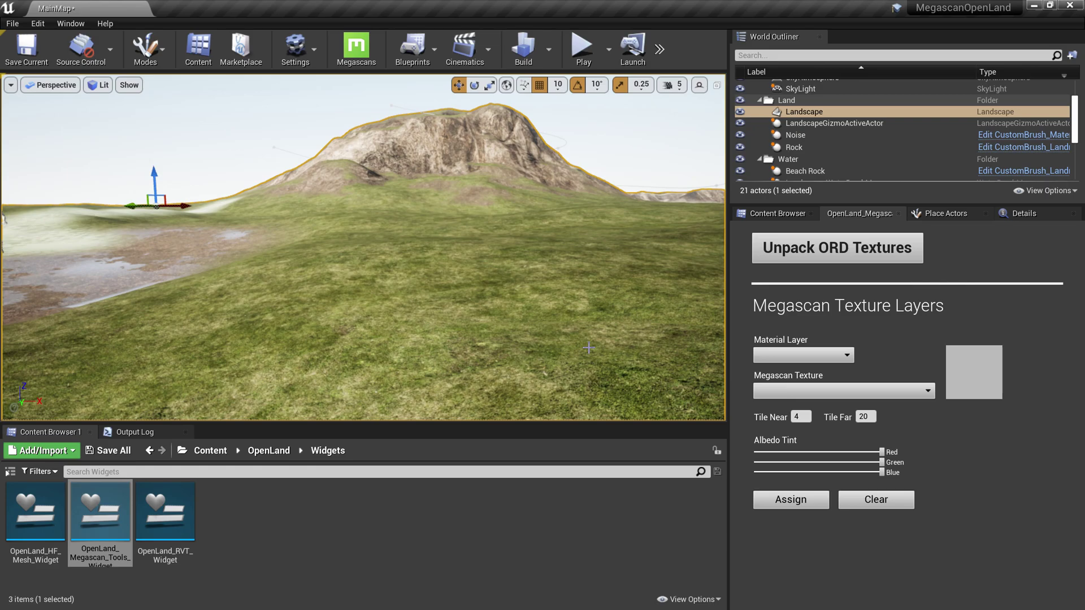
Clear the Ground layer's Megascan texture and assign Icelandic_Rocky_Ground_vdfnegtew_surface to the Puddles layer.
right_drag(588, 348, 453, 350)
click(836, 356)
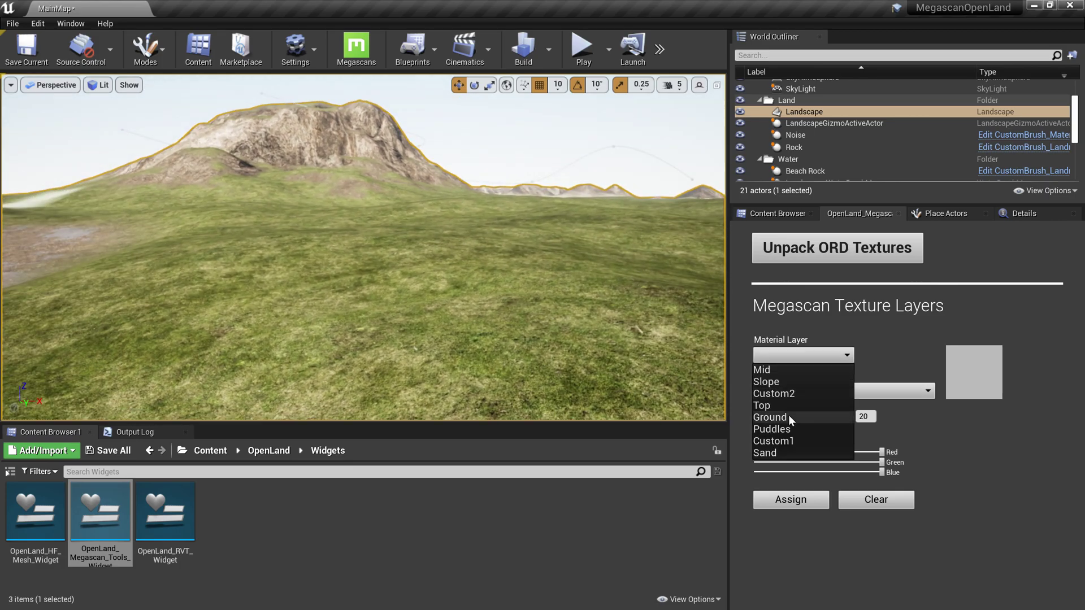
click(785, 419)
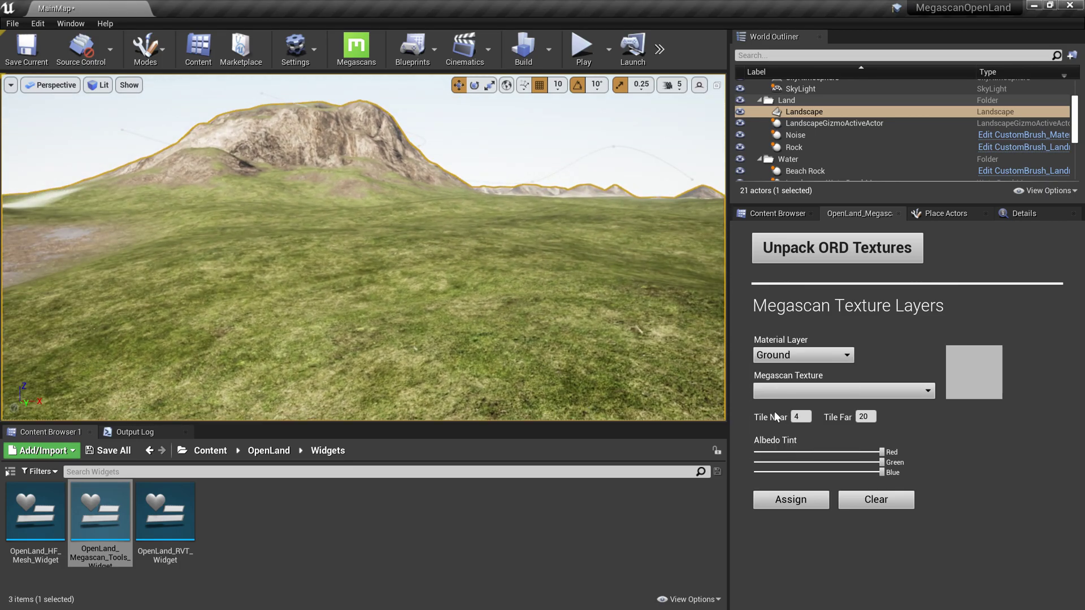
click(905, 507)
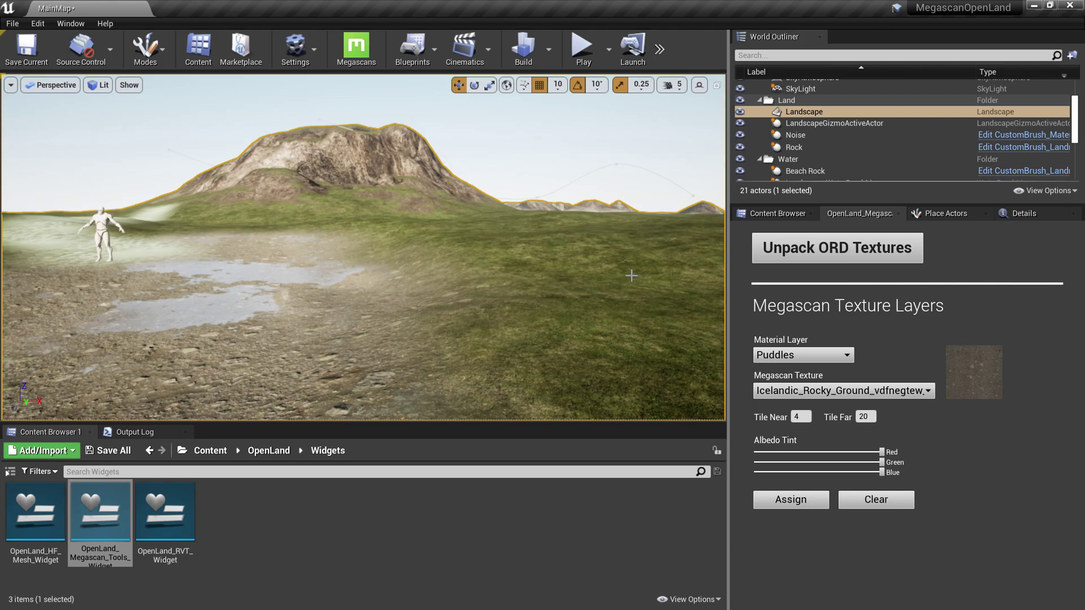
Select the BP_OpenLand_Texture_Manager actor and show its details to examine the Texture Layers setting.
scroll(832, 146, down, 5)
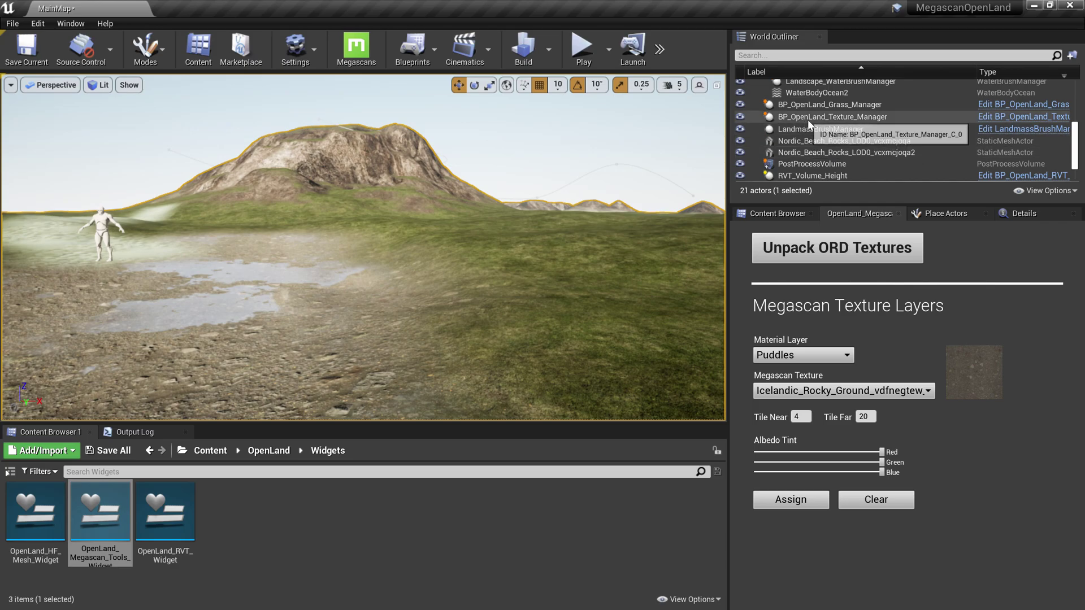
click(842, 119)
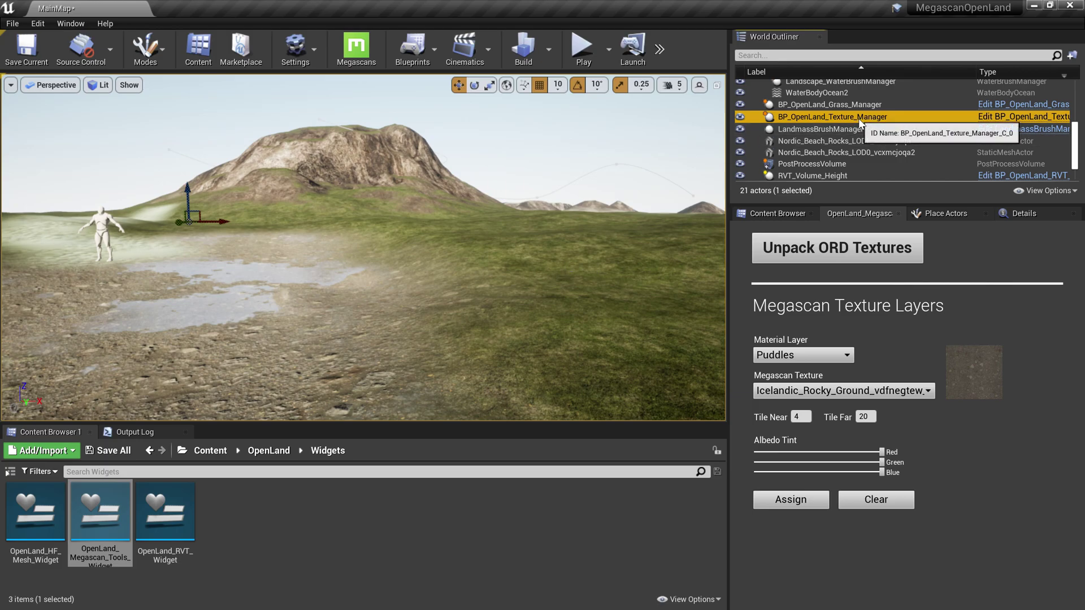
click(1024, 214)
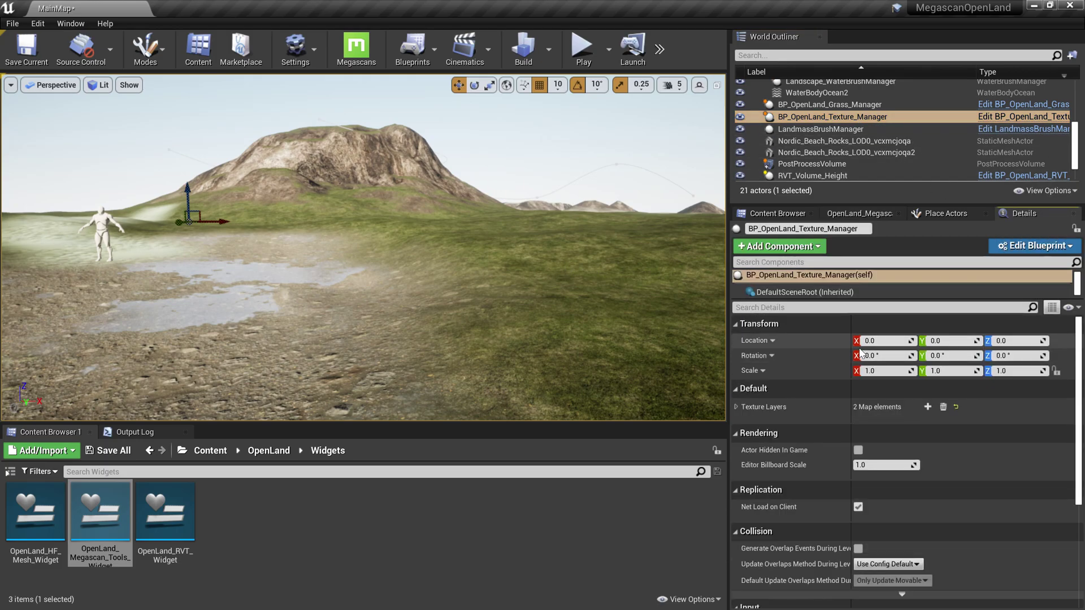
Expand the texture manager's Texture Layers and examine the Ground layer's textures, tint, tile factors and Megascan texture name, leaving the Ground entry collapsed.
click(735, 407)
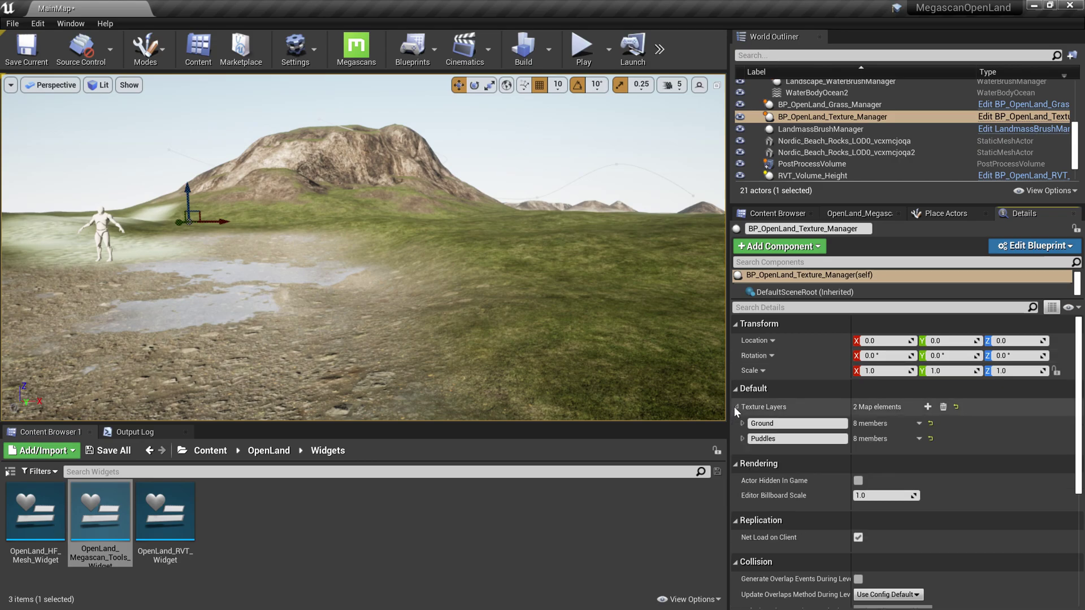
click(742, 424)
scroll(856, 455, down, 3)
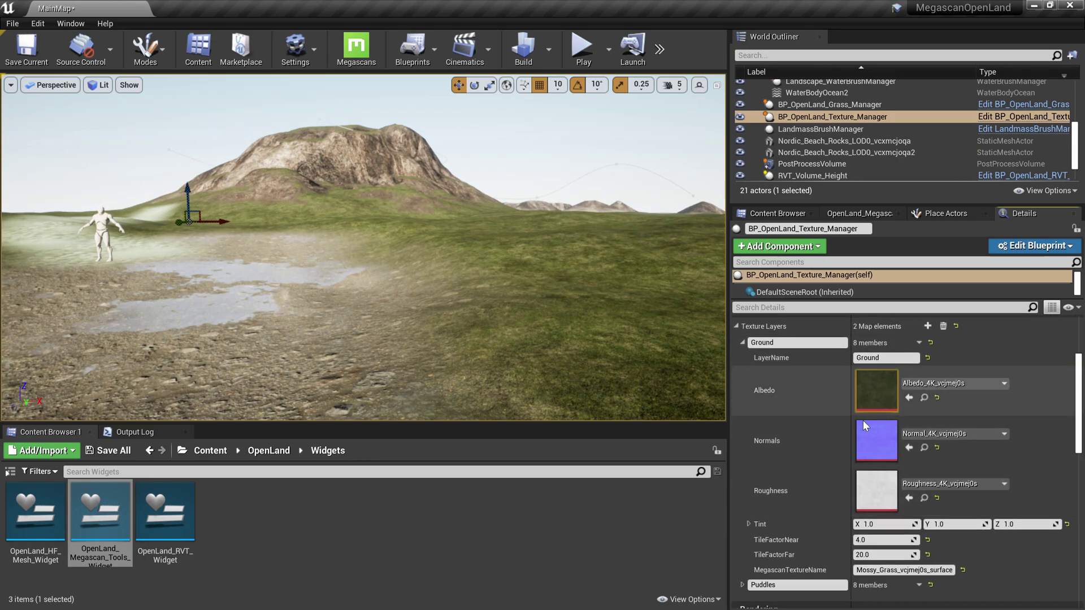
scroll(996, 403, down, 2)
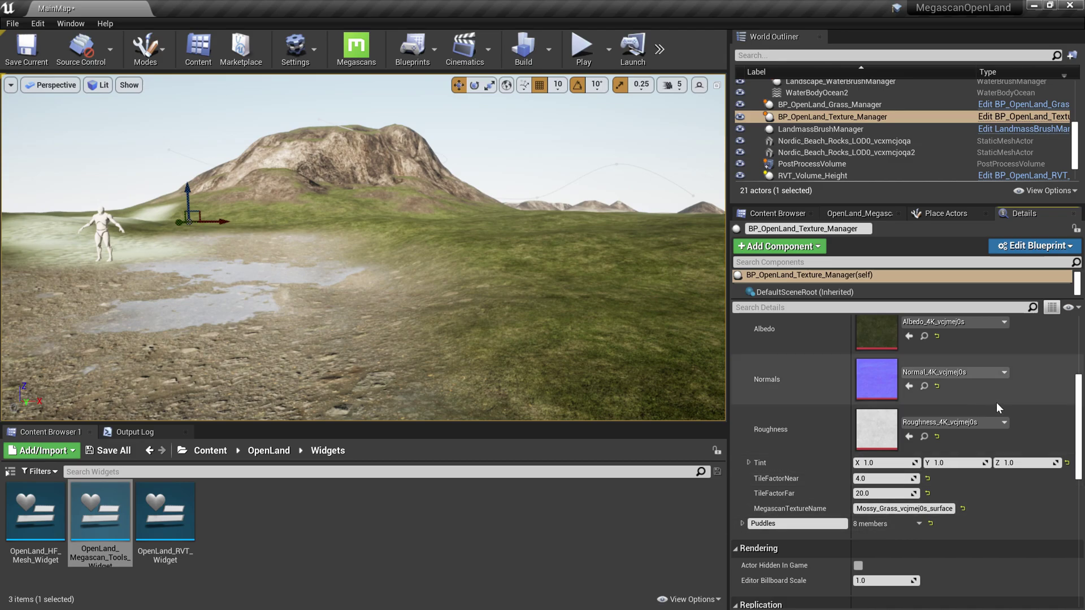
scroll(918, 426, up, 5)
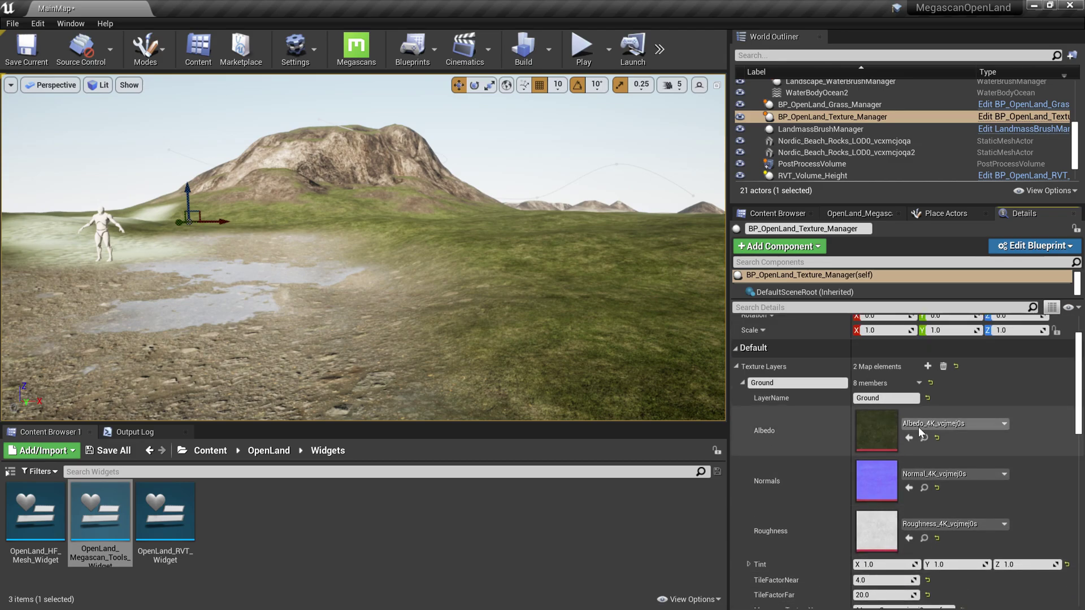
click(741, 382)
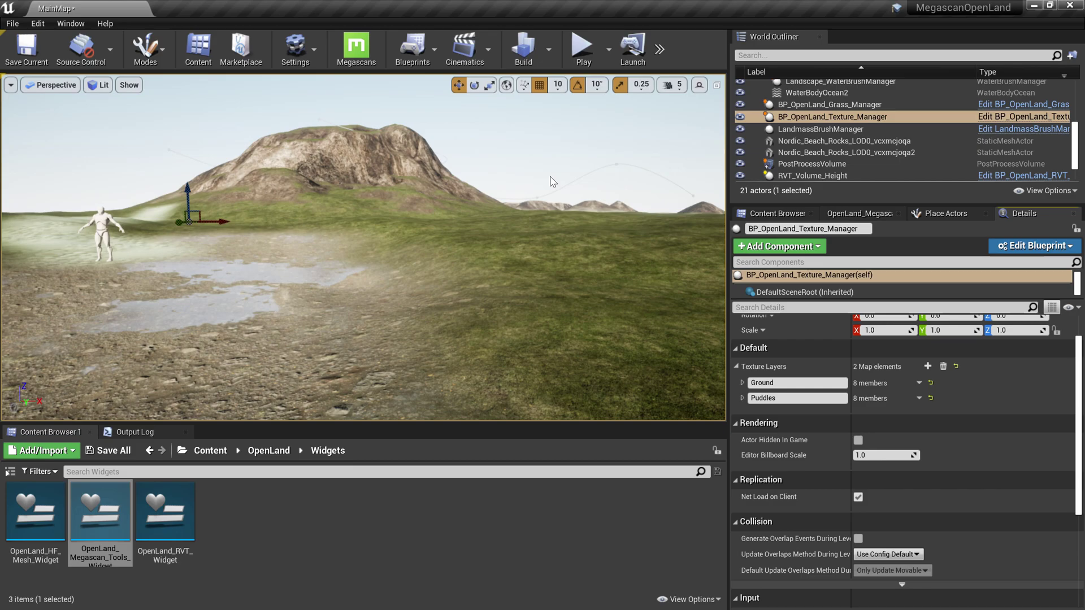
Delete the BP_OpenLand_Texture_Manager actor from the level.
click(844, 128)
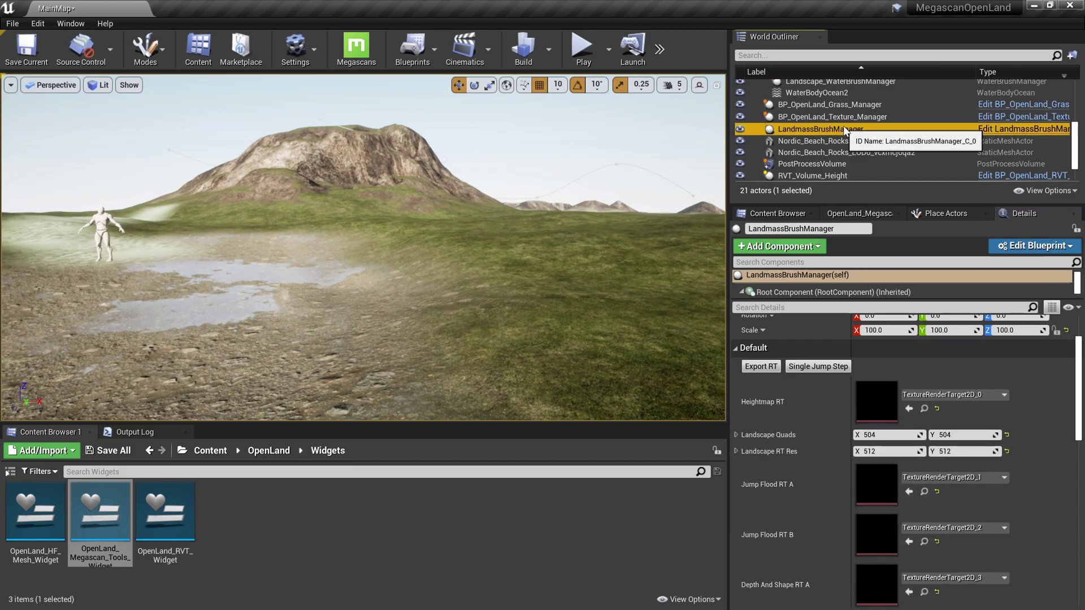
click(846, 119)
key(Delete)
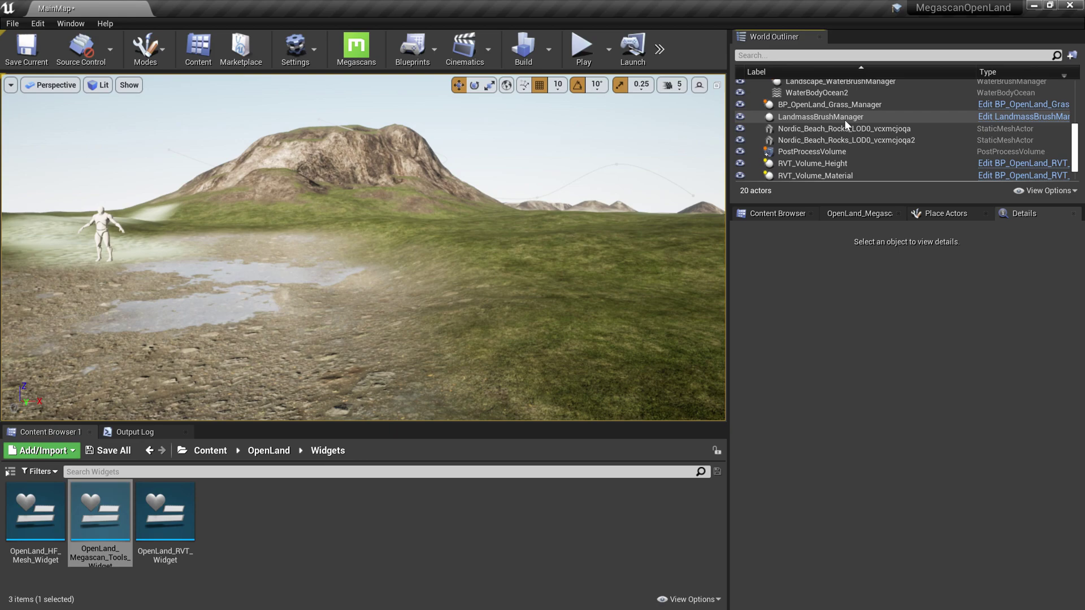